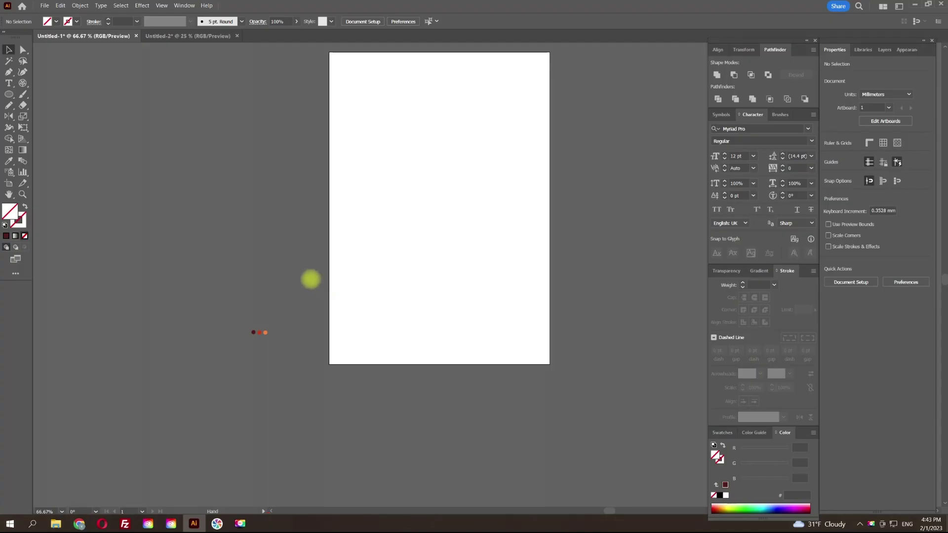
- Swap the dark red circle's fill and stroke so it becomes an unfilled outline
scroll(338, 313, "left", 3)
scroll(310, 334, "left", 5)
scroll(310, 334, "up", 2)
scroll(310, 334, "up", 3)
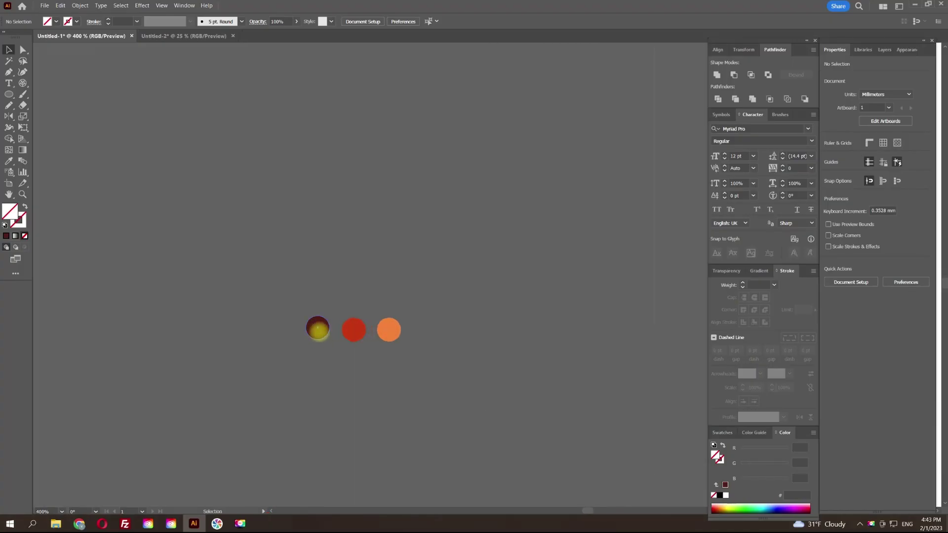
left_click(322, 332)
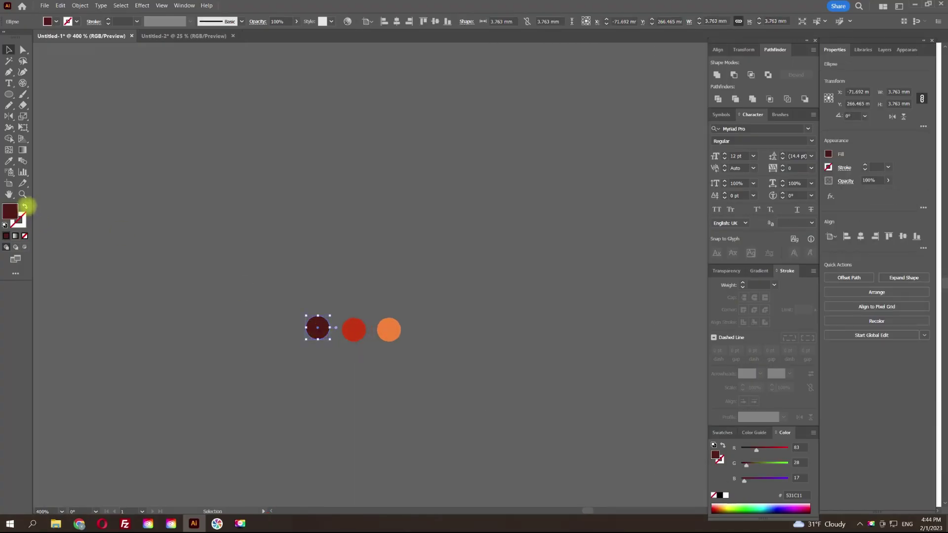
left_click(25, 206)
scroll(110, 178, "up", 2)
scroll(110, 178, "left", 1)
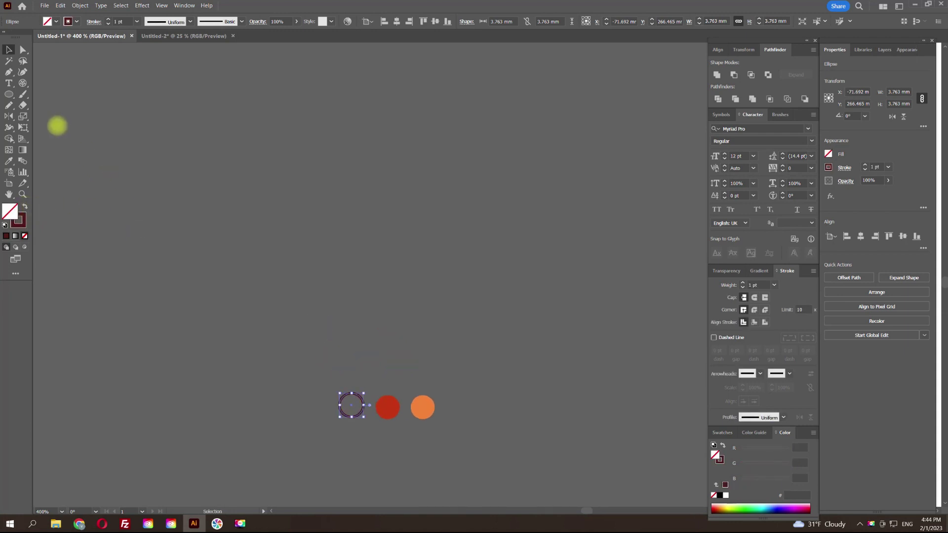
left_click(9, 105)
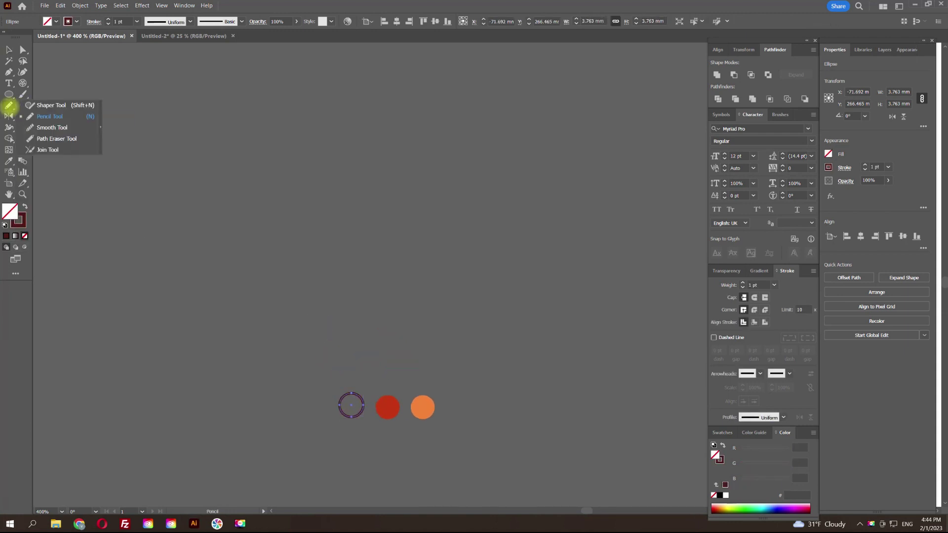
scroll(163, 182, "down", 5)
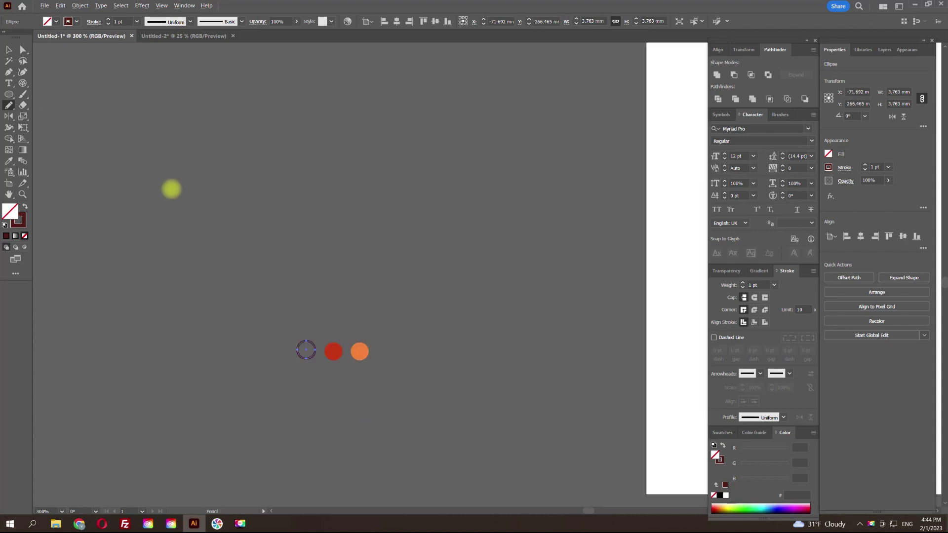
- Draw a long wavy vertical line with the Pencil
left_click_drag(163, 182, 429, 292)
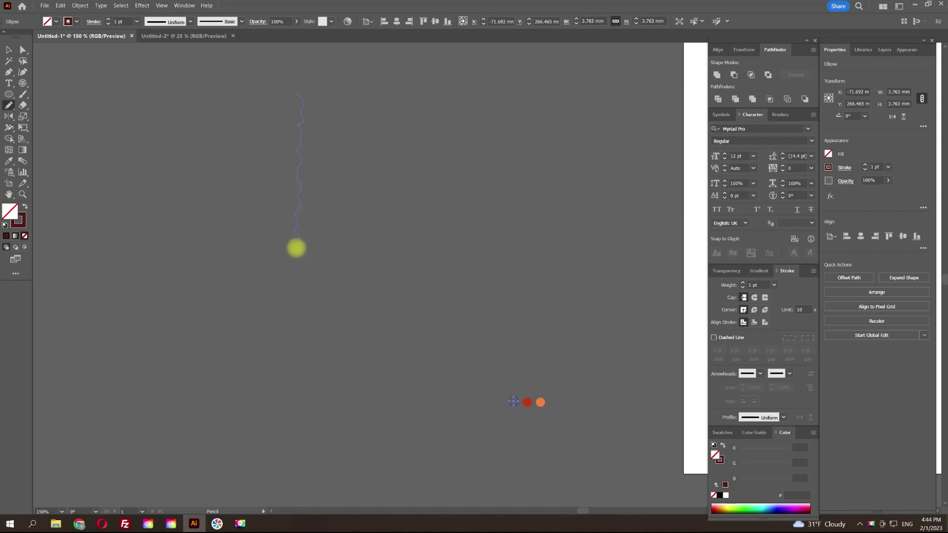
left_click_drag(295, 281, 295, 292)
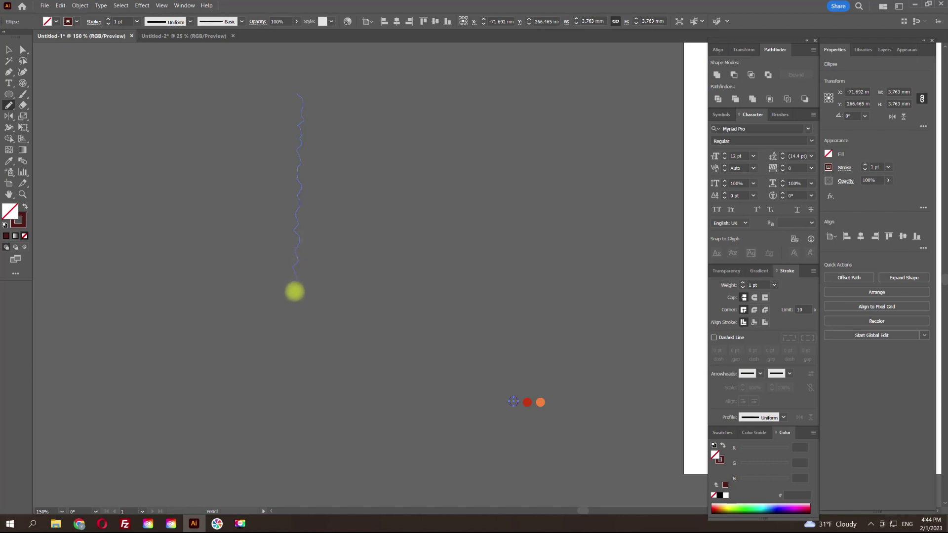
left_click_drag(284, 340, 285, 340)
- Alt-drag a copy of the line right and repeat with Ctrl+D for three parallel lines
left_click(8, 50)
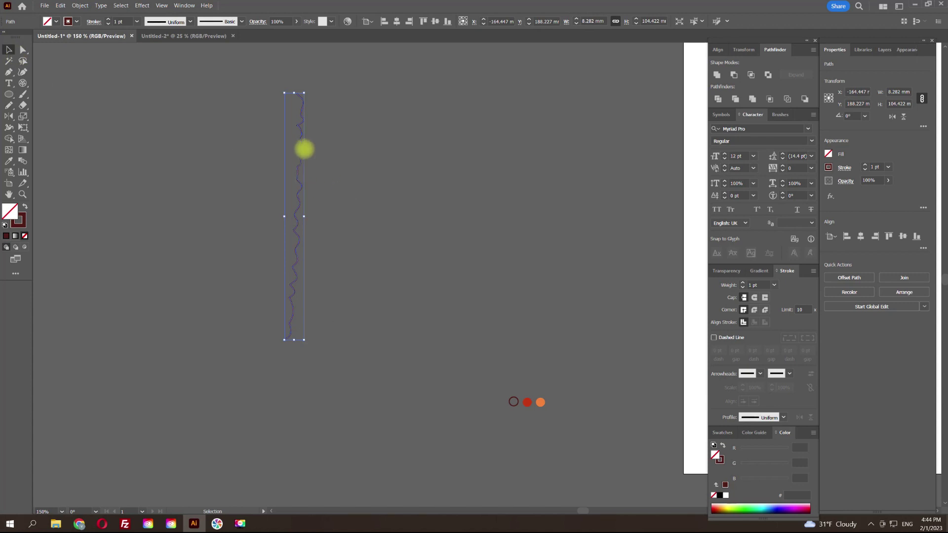
left_click_drag(299, 155, 314, 156)
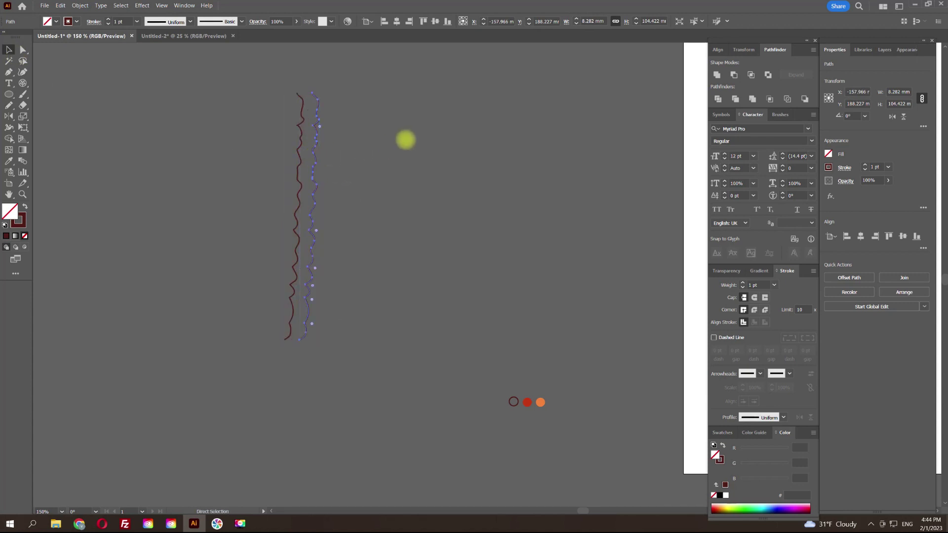
scroll(316, 167, "up", 3)
key("ctrl+d")
left_click(406, 176)
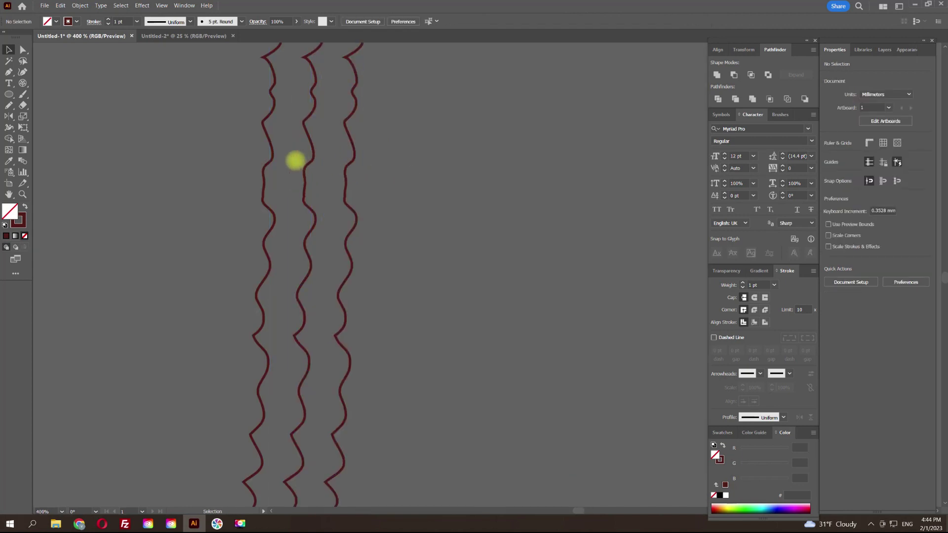
scroll(464, 242, "down", 2)
scroll(470, 278, "down", 3)
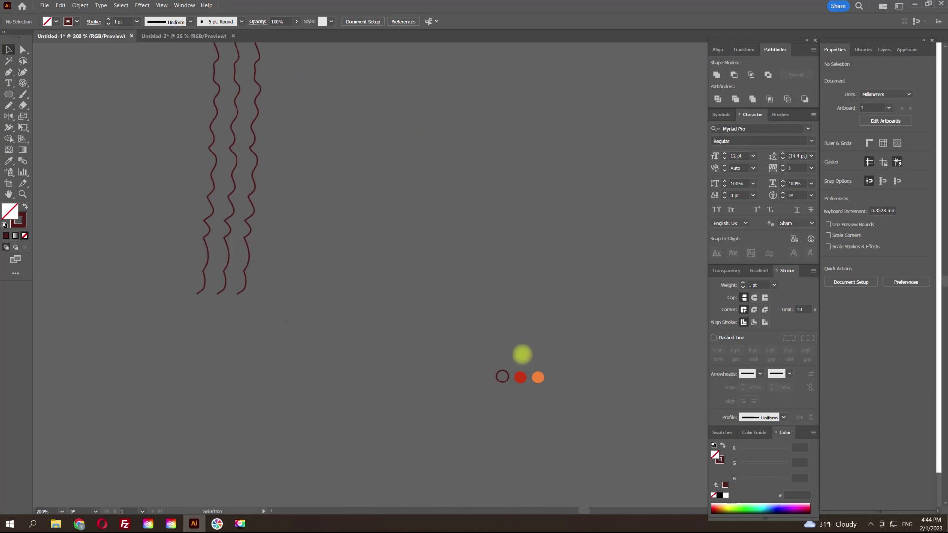
- Swap fill and stroke on the red and orange circles so both become outlines
left_click_drag(551, 397, 241, 296)
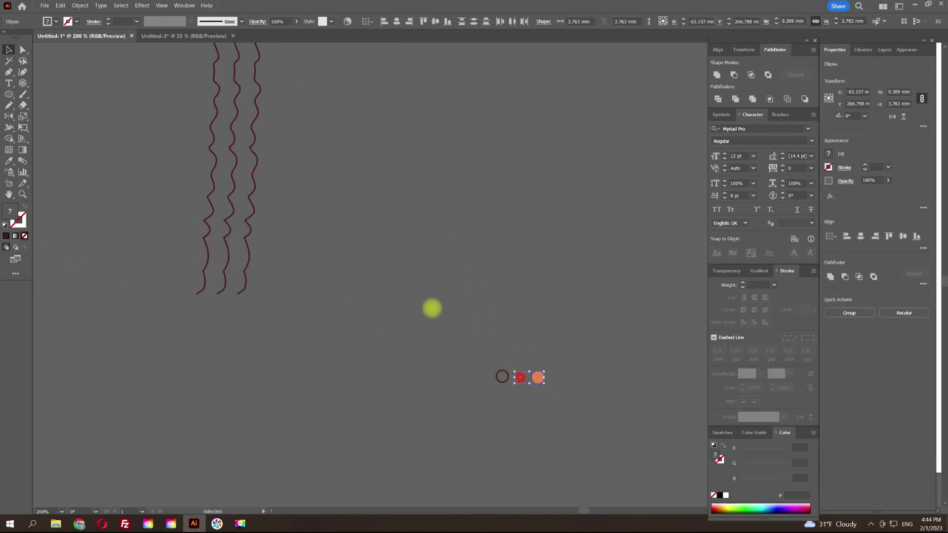
left_click(431, 307)
scroll(520, 378, "up", 3)
left_click(510, 368)
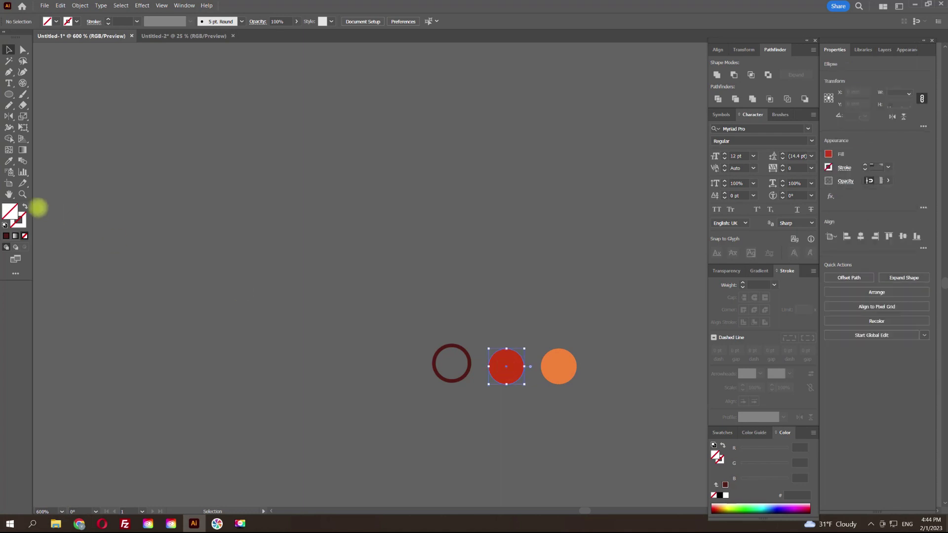
left_click(24, 207)
left_click(558, 366)
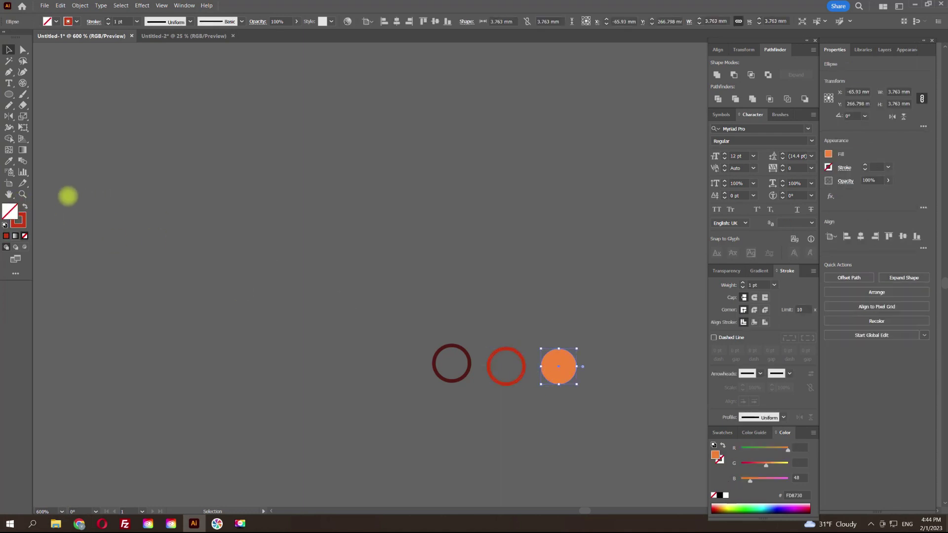
left_click(24, 206)
scroll(197, 226, "down", 2)
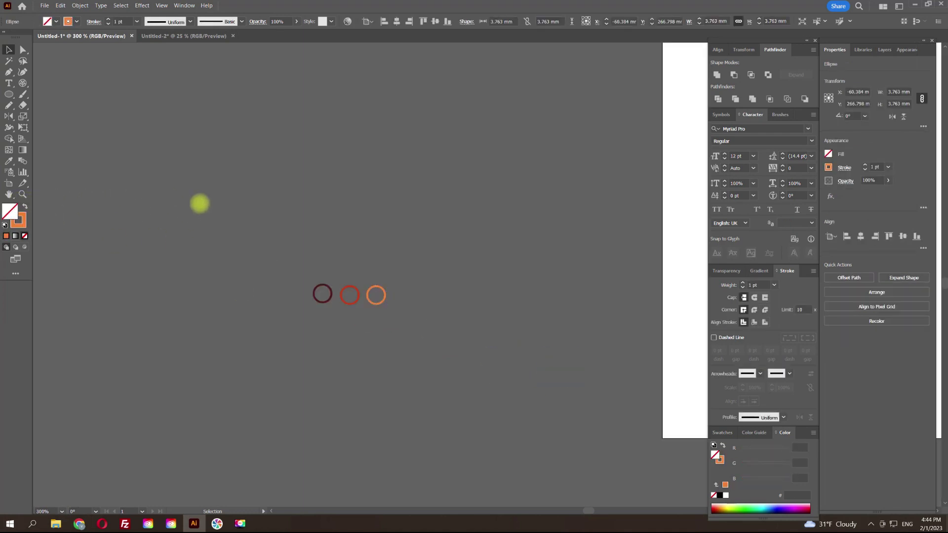
scroll(199, 202, "up", 2)
scroll(301, 262, "left", 5)
left_click(247, 275)
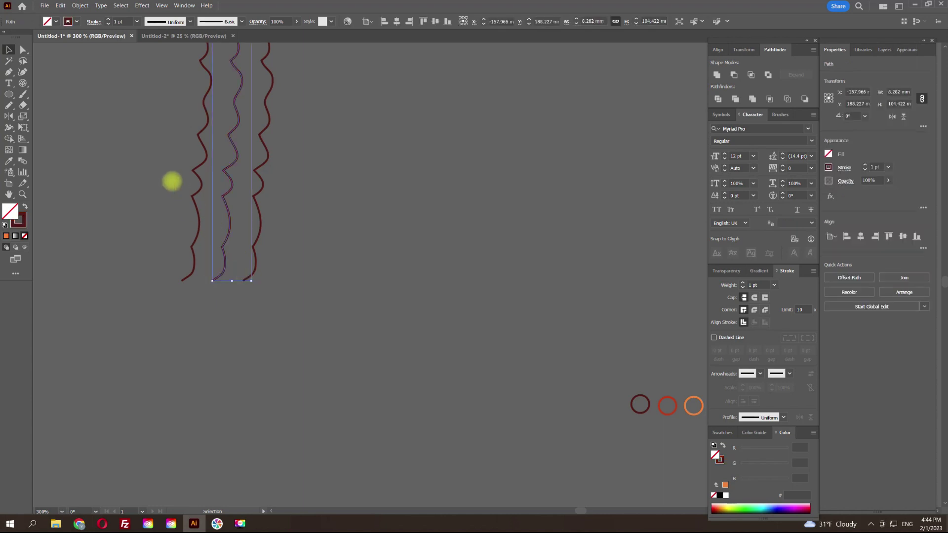
- Eyedrop red from the circle onto the middle line and orange onto the right line
key("y")
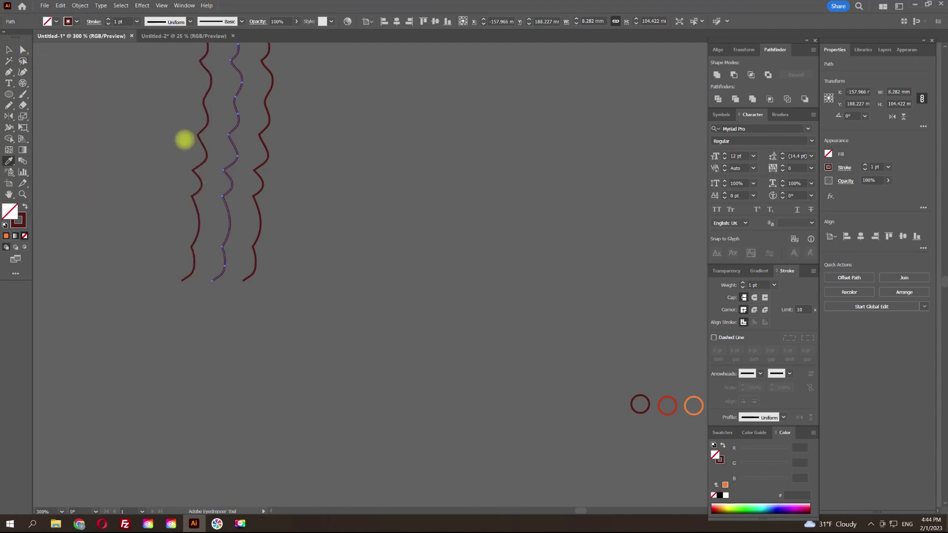
left_click(8, 160)
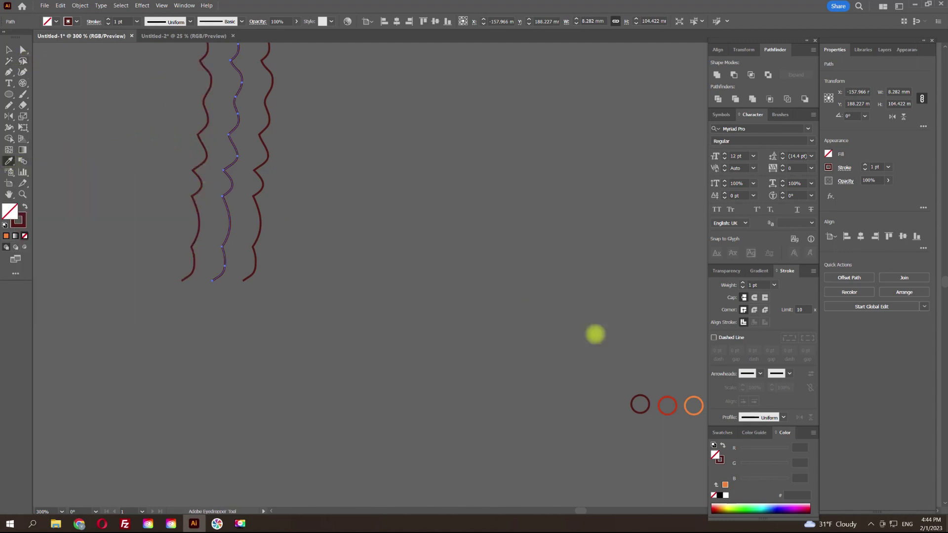
left_click(672, 399)
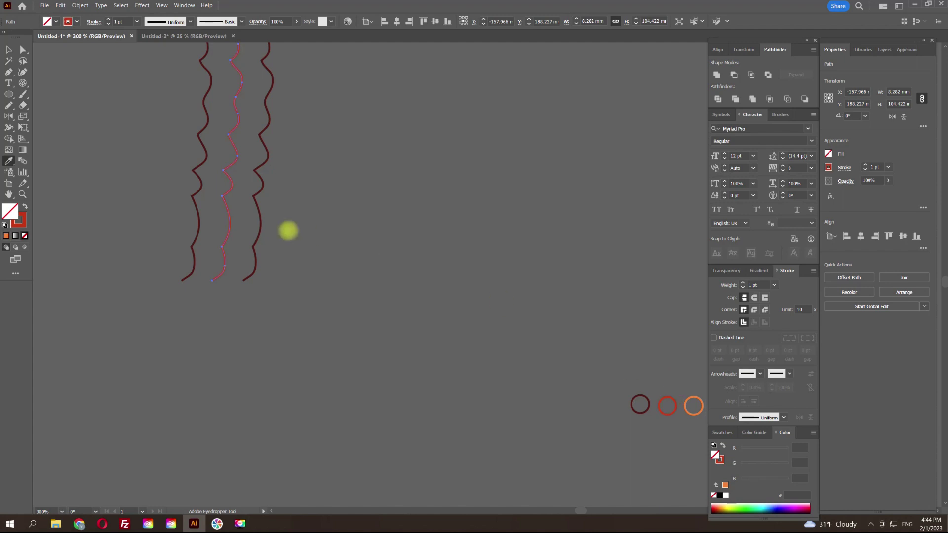
key("v")
left_click(255, 234)
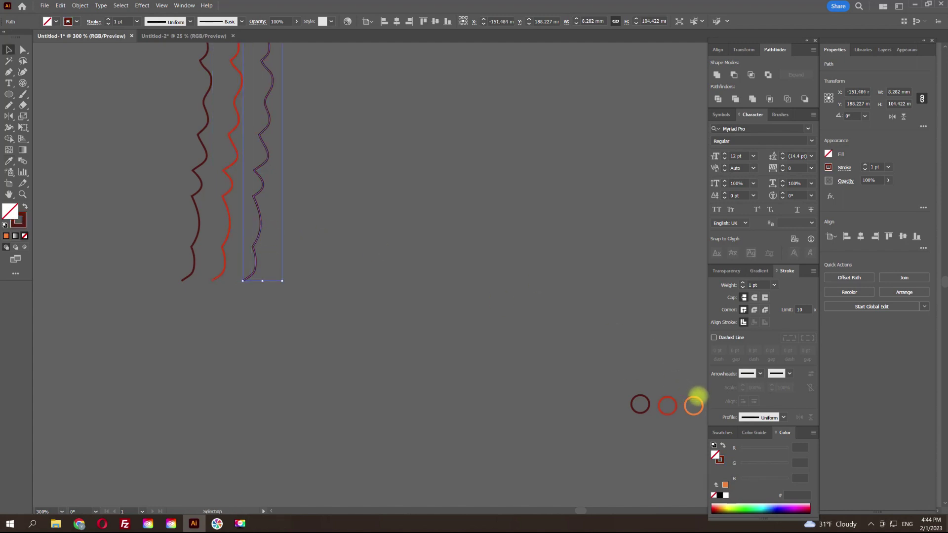
left_click(9, 160)
left_click(692, 397)
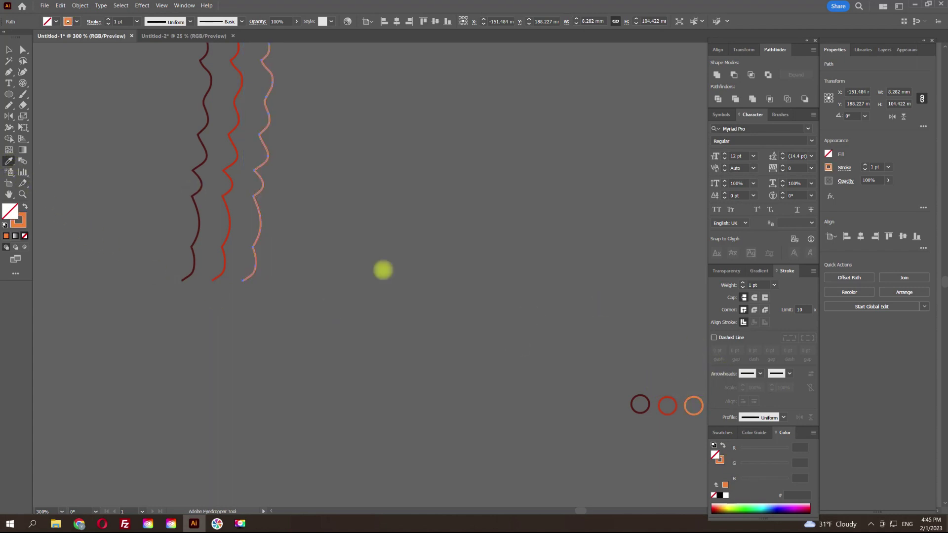
left_click(8, 49)
scroll(306, 197, "down", 1)
left_click(307, 197)
- Alt-drag a copy of the three lines right and repeat with Ctrl+D to extend the row
scroll(325, 148, "up", 2)
scroll(326, 148, "right", 1)
left_click_drag(304, 165, 170, 235)
left_click_drag(197, 204, 254, 211)
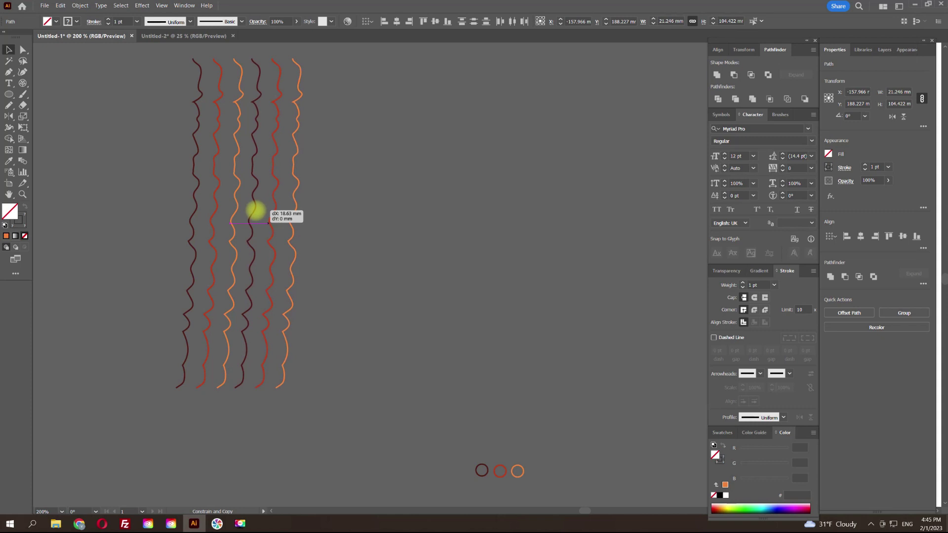
left_click_drag(255, 211, 254, 212)
scroll(336, 226, "down", 2)
scroll(336, 226, "right", 2)
key("ctrl+d")
key("ctrl+d")
key("ctrl+d")
key("ctrl+d")
key("ctrl+d")
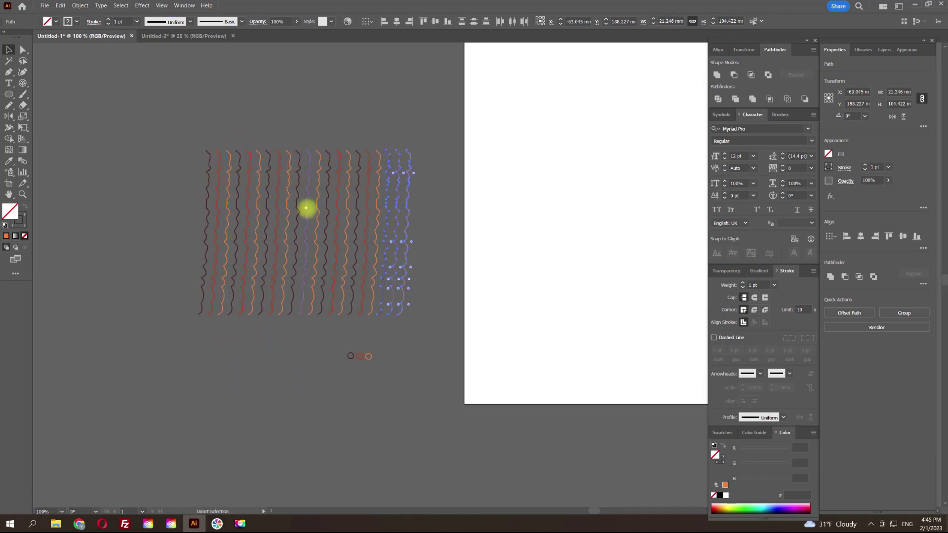
key("ctrl+d")
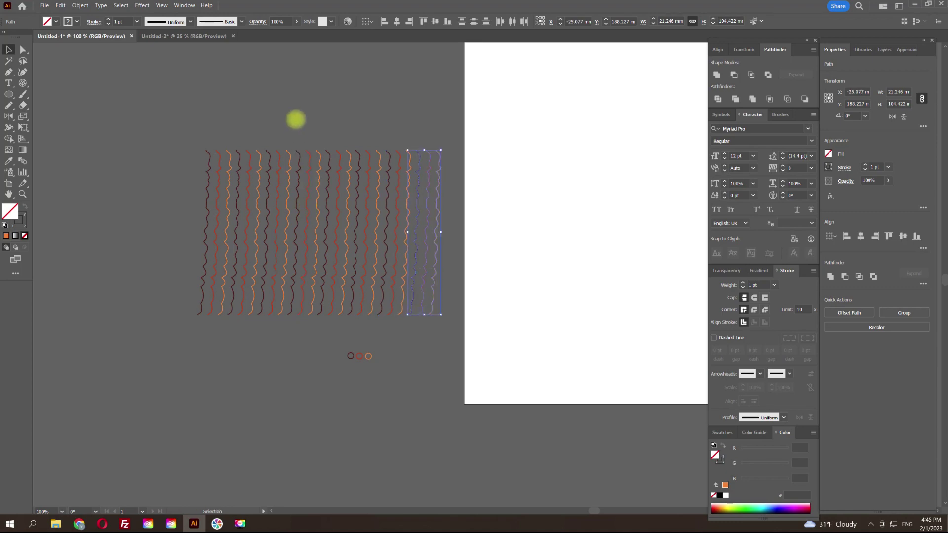
left_click(296, 121)
scroll(275, 212, "down", 1)
scroll(277, 213, "up", 1)
- Select all the wavy lines and set blend spacing to 30 specified steps
left_click_drag(133, 100, 581, 275)
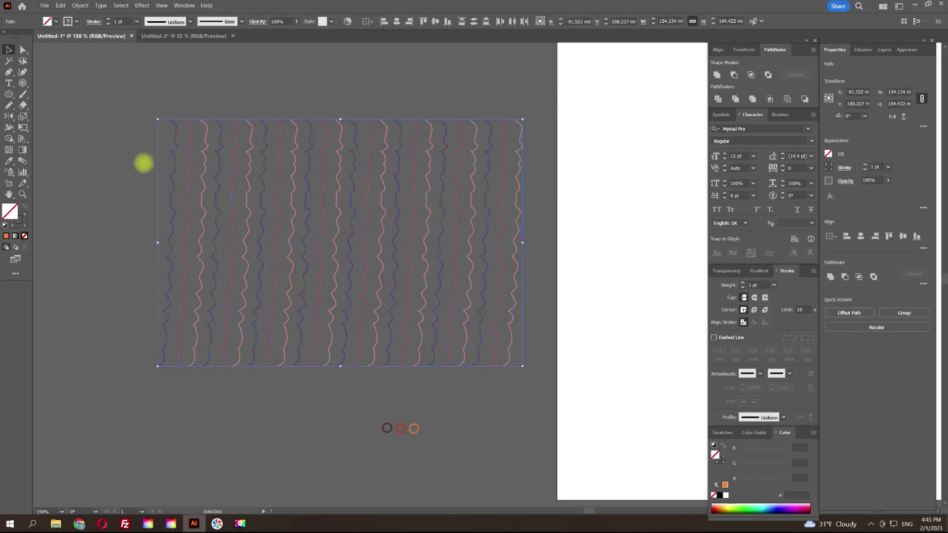
double_click(22, 161)
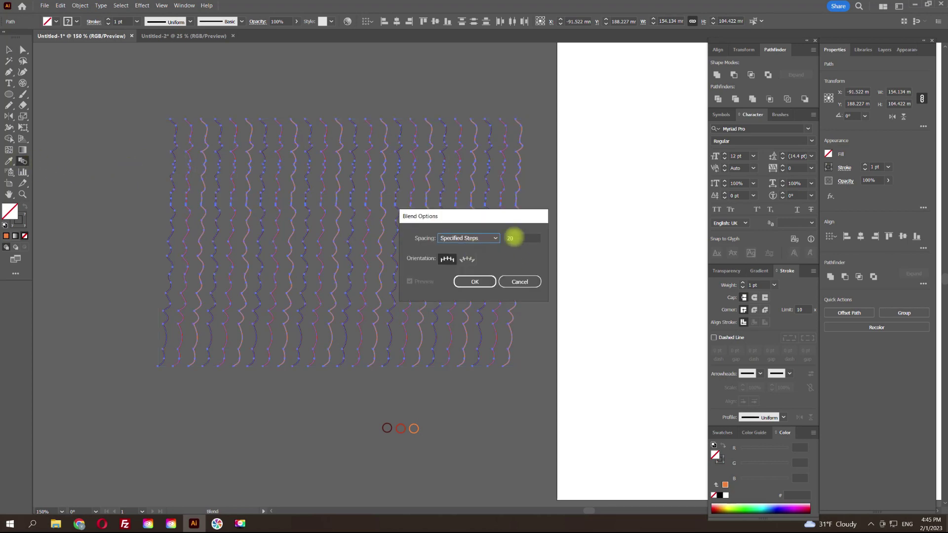
type("30")
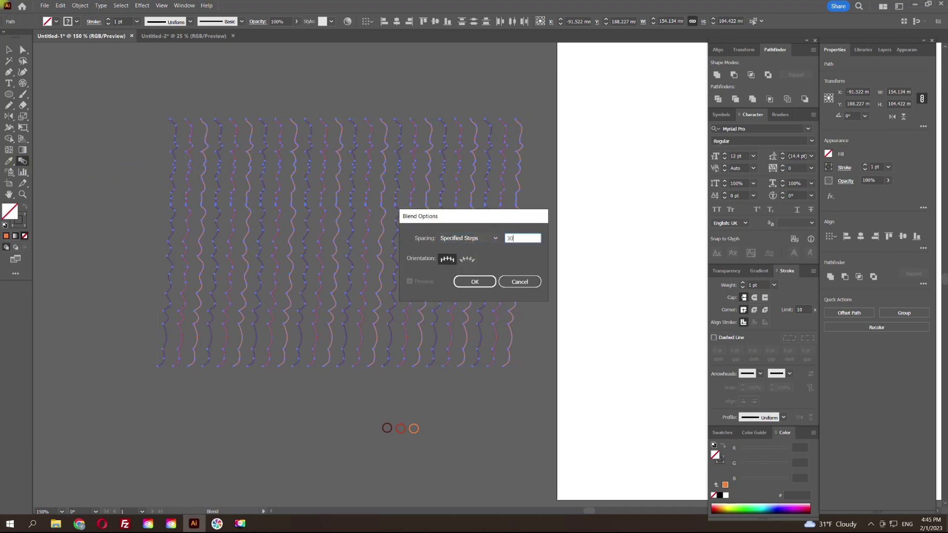
left_click(474, 281)
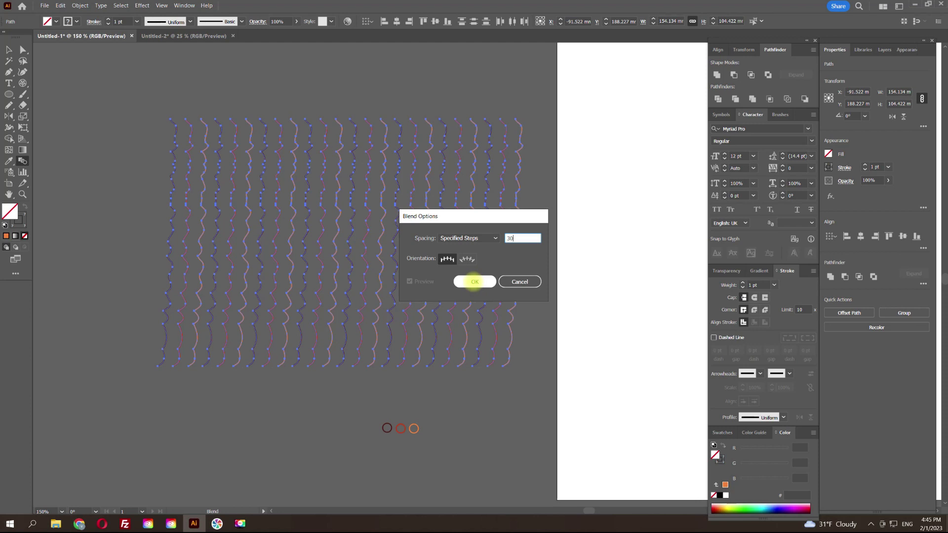
left_click(475, 281)
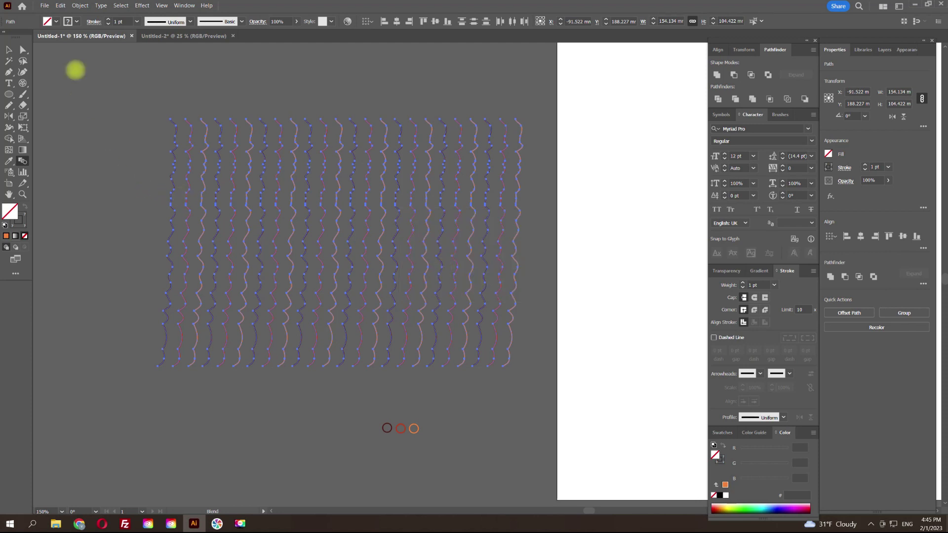
left_click(80, 6)
mouse_move(90, 250)
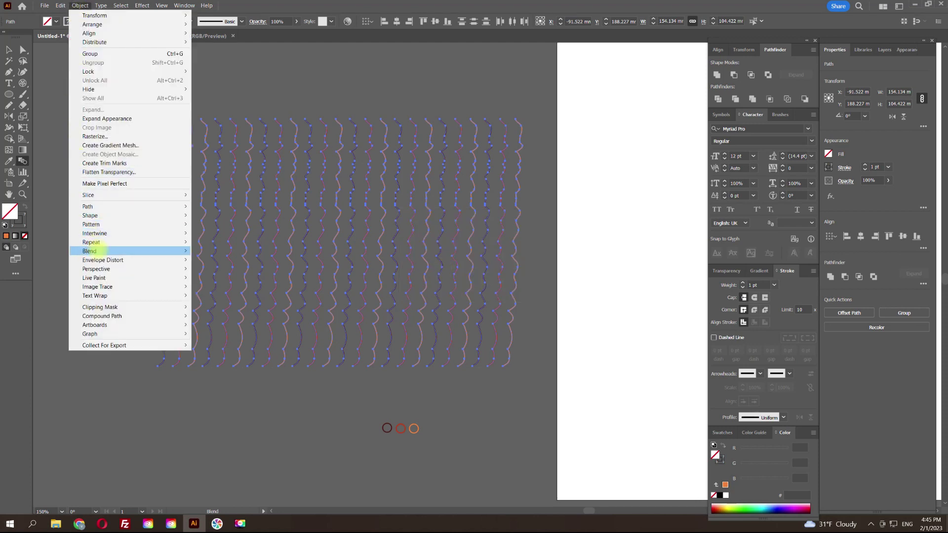
- Make the blend from the wavy lines, then deselect and zoom in on the shaded surface
left_click(223, 250)
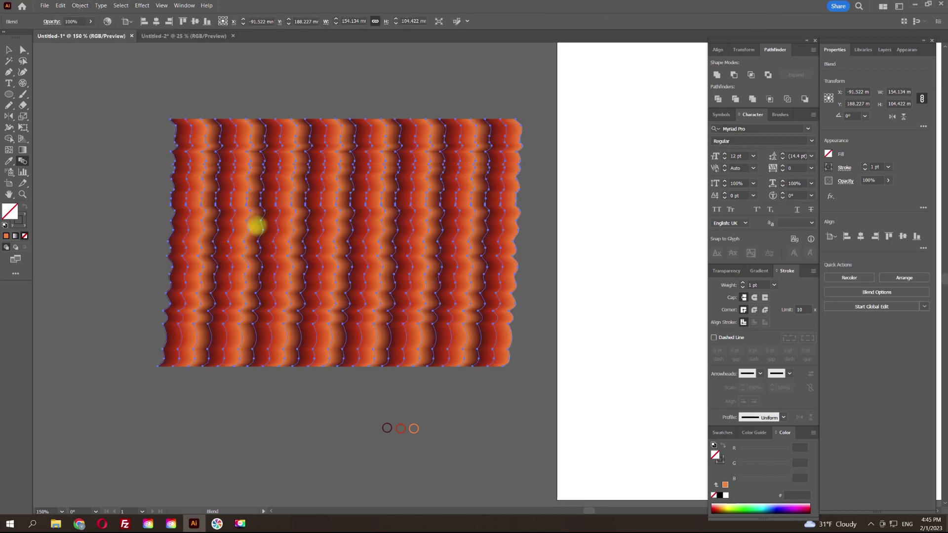
scroll(280, 205, "up", 1)
left_click(8, 50)
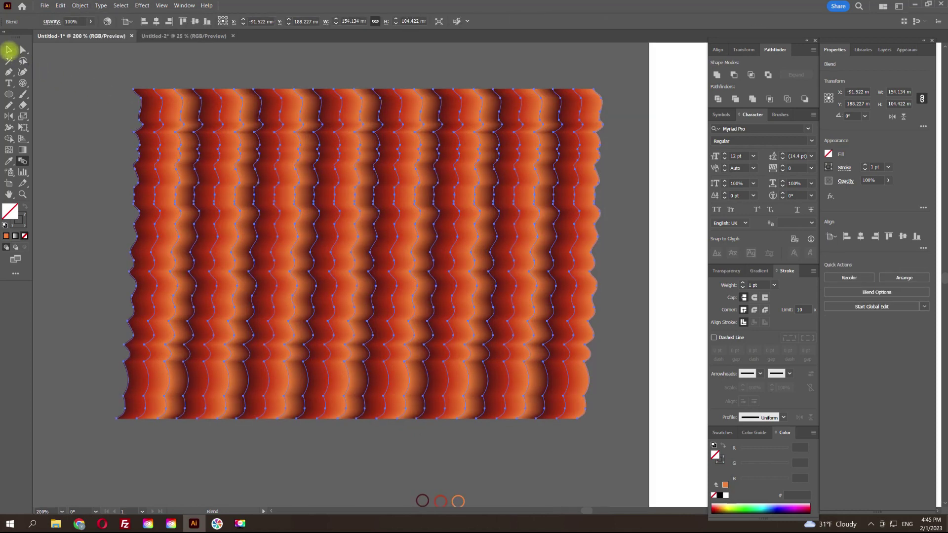
left_click(118, 57)
left_click_drag(131, 54, 148, 93)
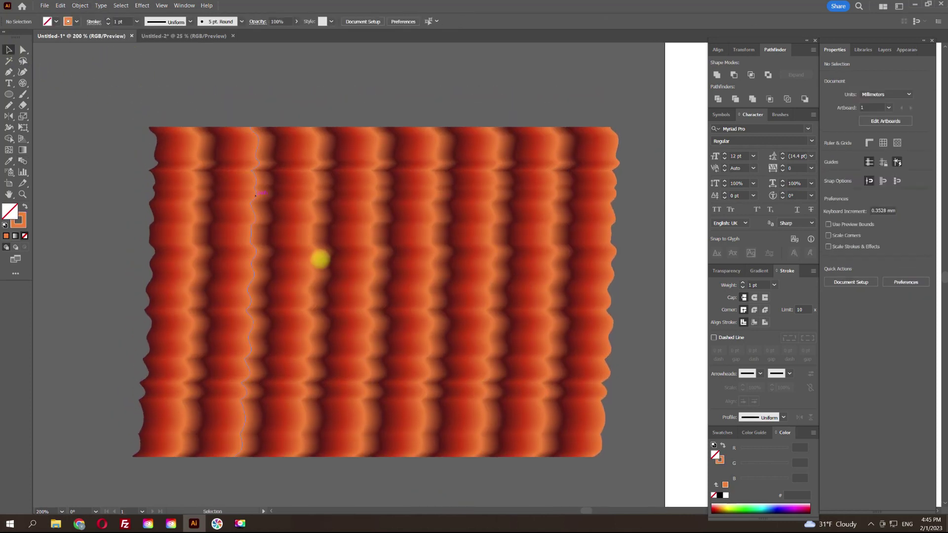
scroll(318, 254, "up", 1)
scroll(321, 198, "up", 3)
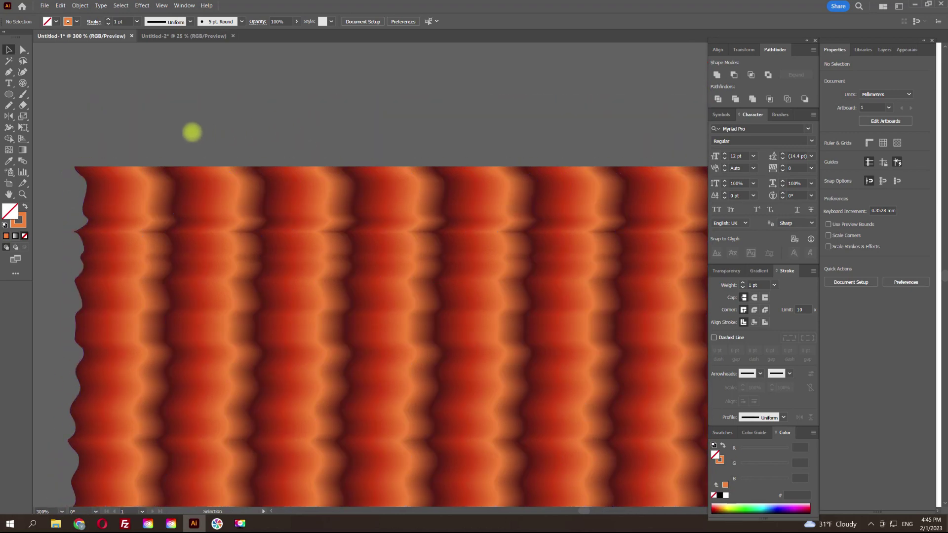
left_click_drag(190, 130, 248, 97)
scroll(220, 140, "up", 1)
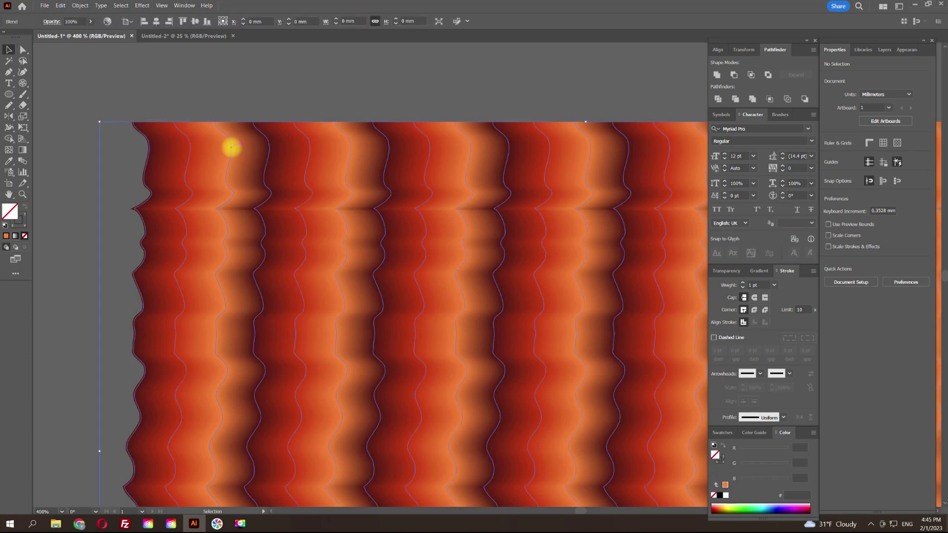
- Isolate the blend, select spine paths by same stroke colour, and shift them left
double_click(230, 146)
left_click(231, 147)
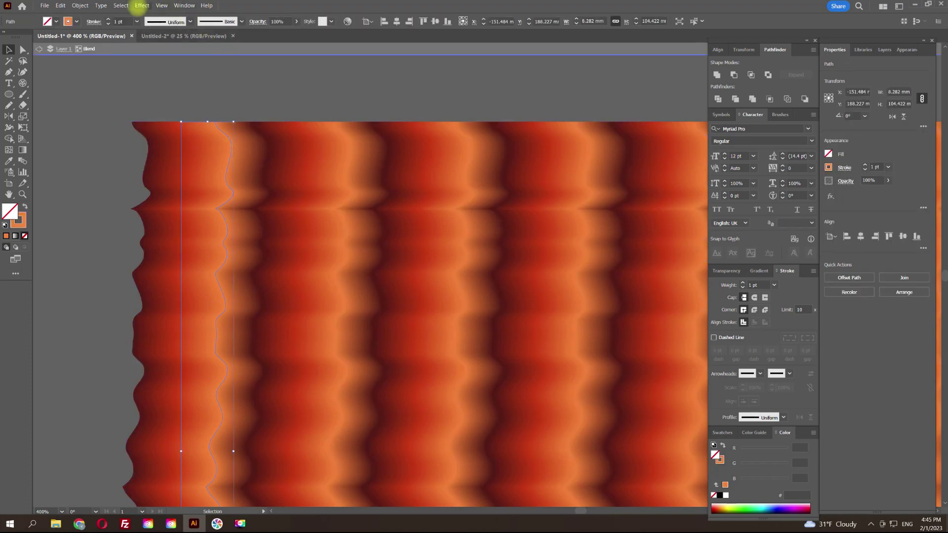
left_click(140, 7)
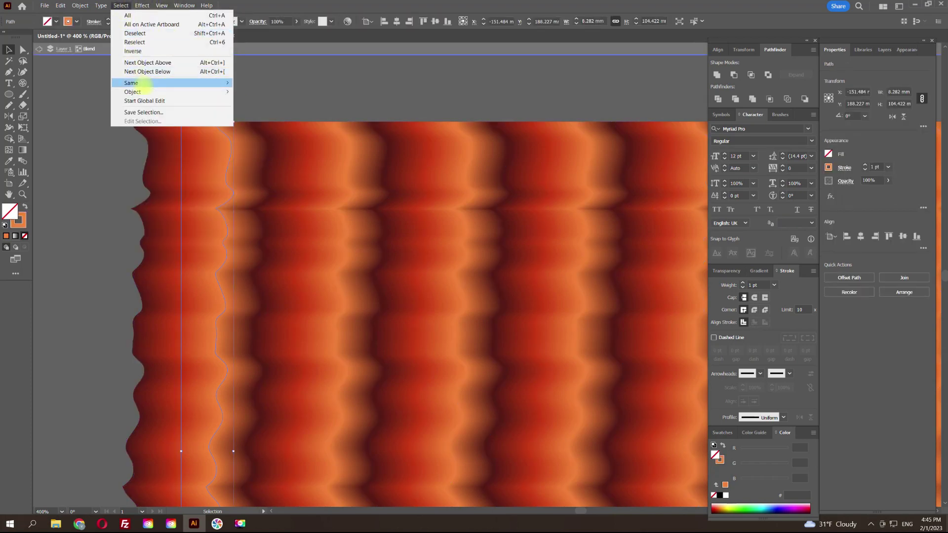
mouse_move(132, 82)
left_click(276, 147)
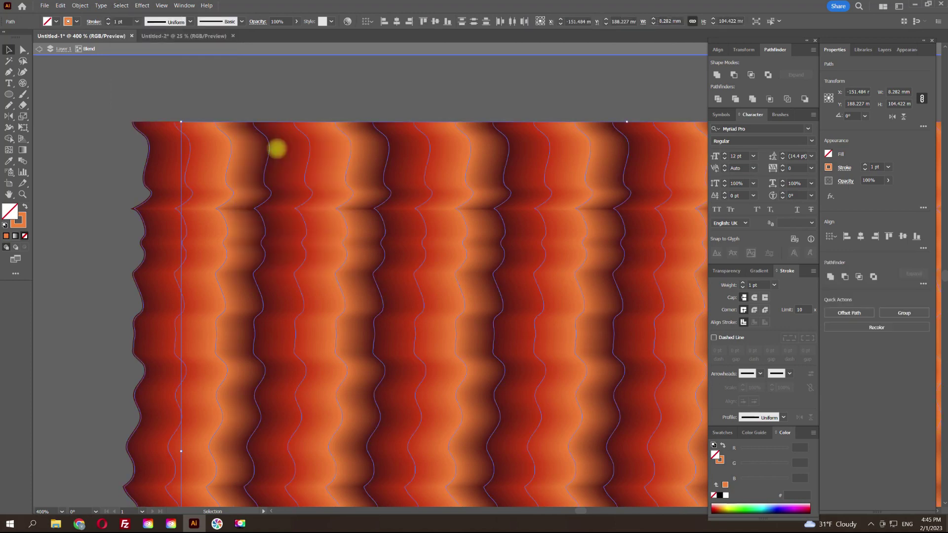
scroll(315, 157, "down", 1)
left_click_drag(389, 92, 364, 85)
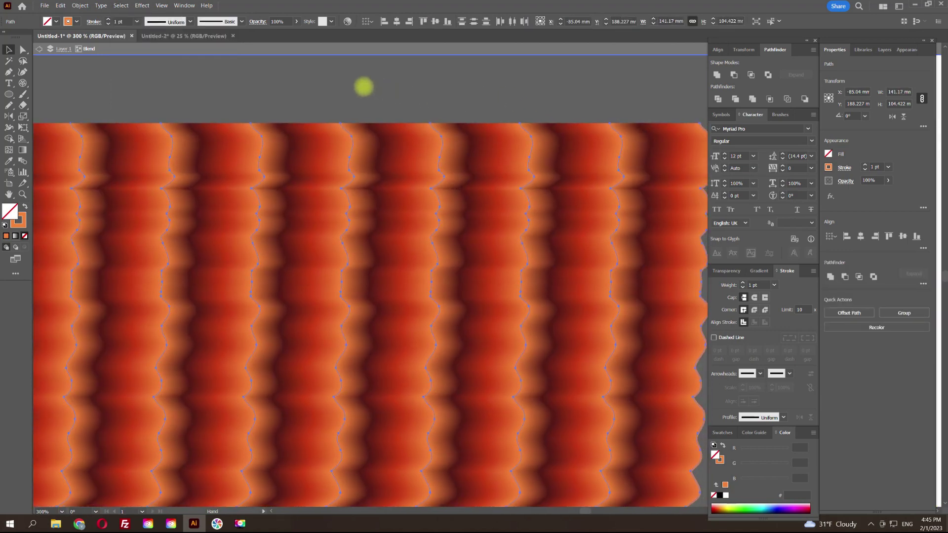
left_click(358, 142)
mouse_move(333, 145)
left_mouse_down()
mouse_move(321, 143)
mouse_move(345, 143)
left_mouse_up()
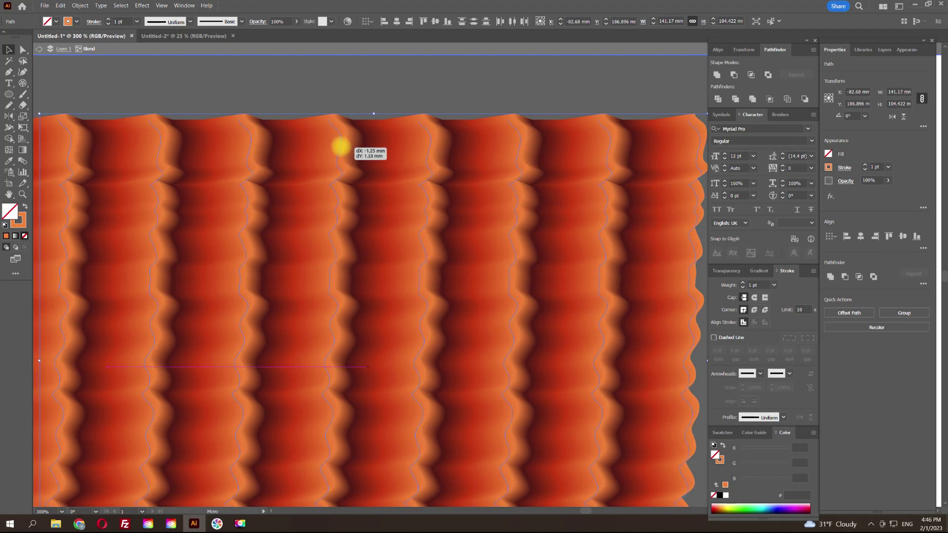
left_click_drag(340, 146, 341, 146)
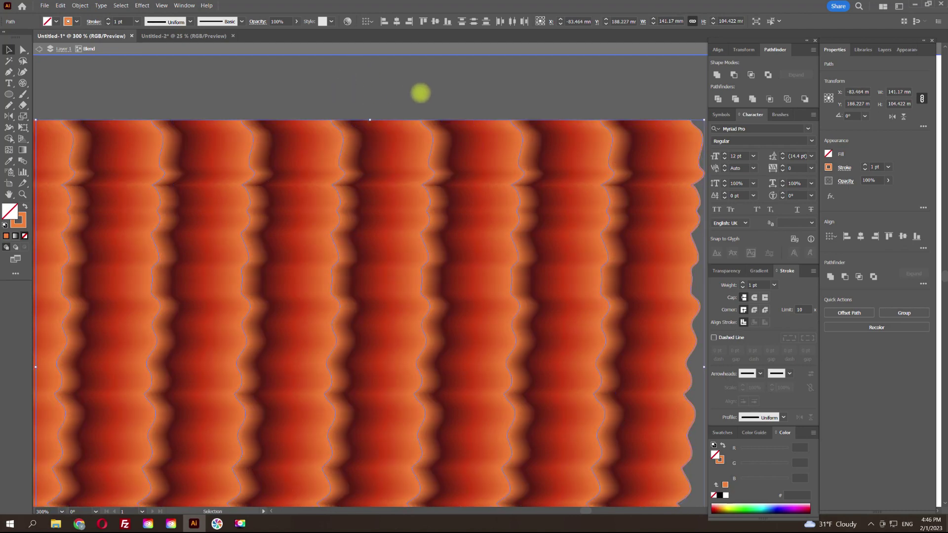
- Attempt to group the selected paths, dismiss the warning, and select a red-stroked spine path
key("a")
key("ctrl+g")
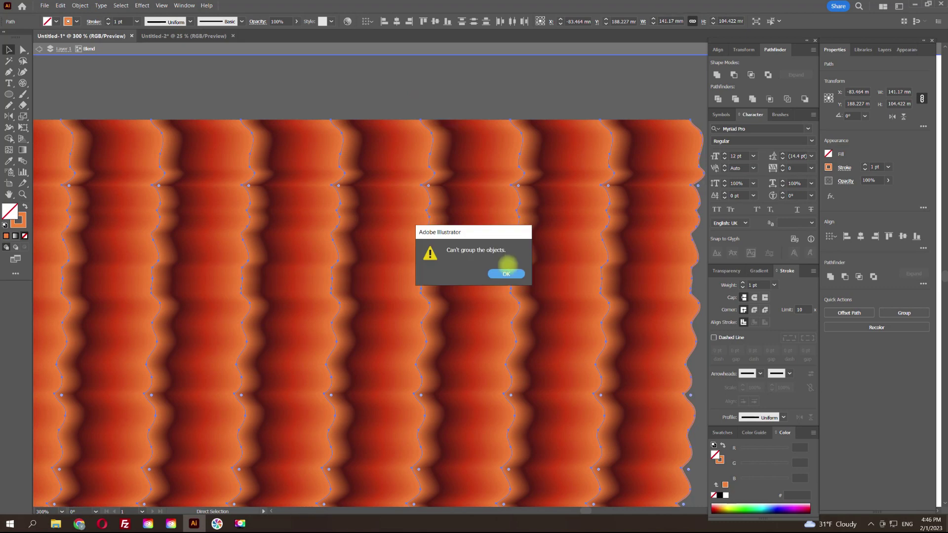
left_click(506, 273)
key("v")
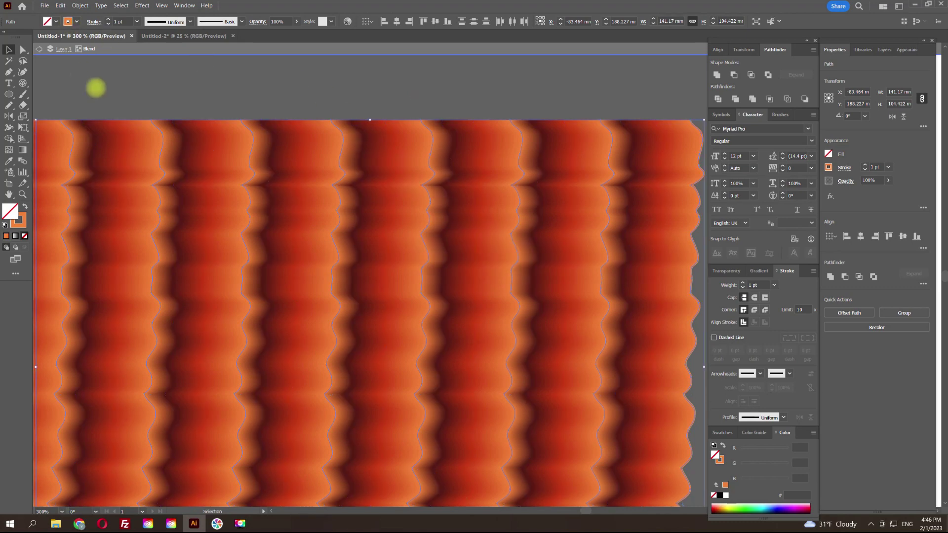
left_click(95, 88)
left_click(161, 148)
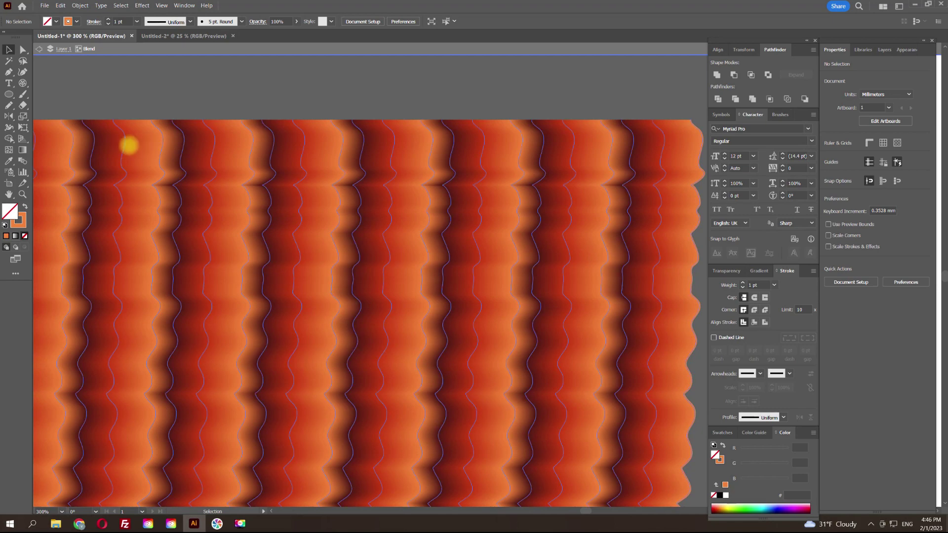
left_click(123, 145)
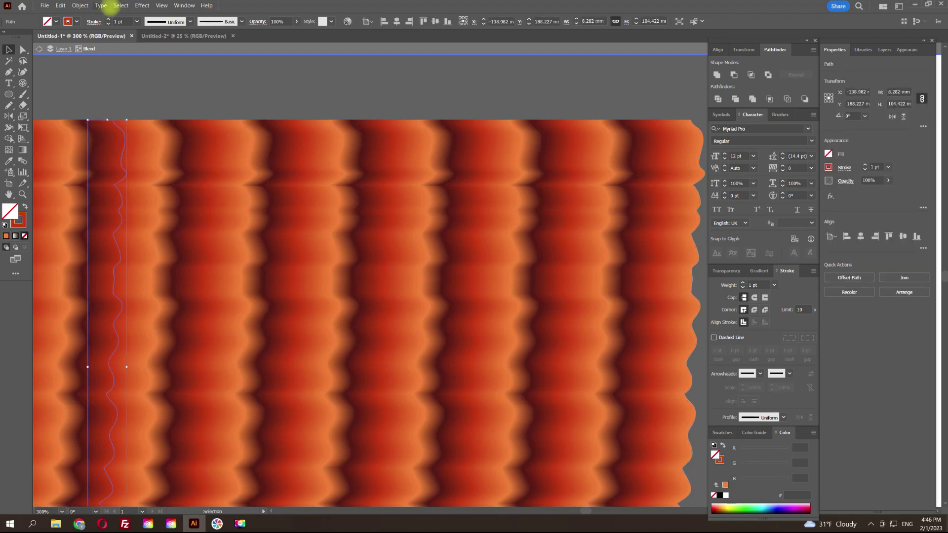
- Select all red-stroked spine paths by stroke colour and reposition them, then move one path right
left_click(120, 6)
mouse_move(132, 82)
left_click(286, 147)
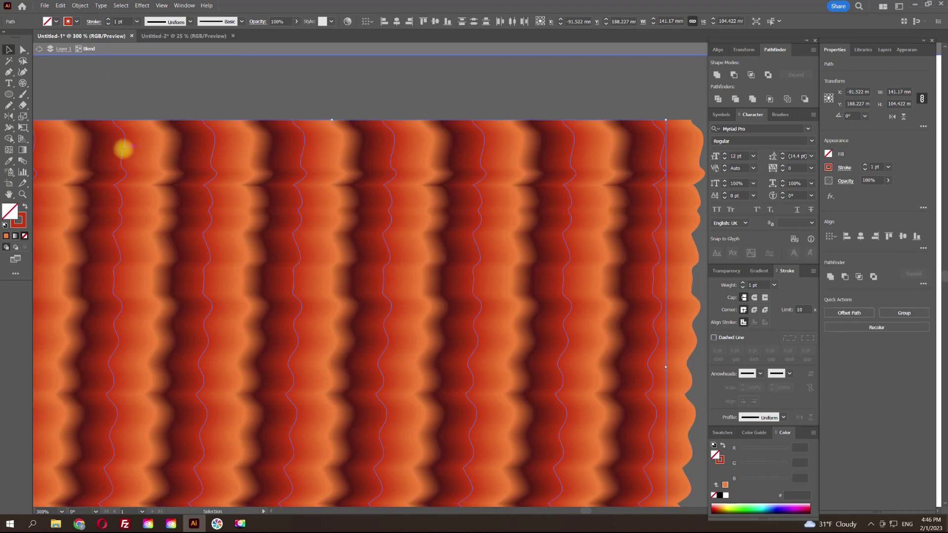
left_click_drag(132, 150, 143, 153)
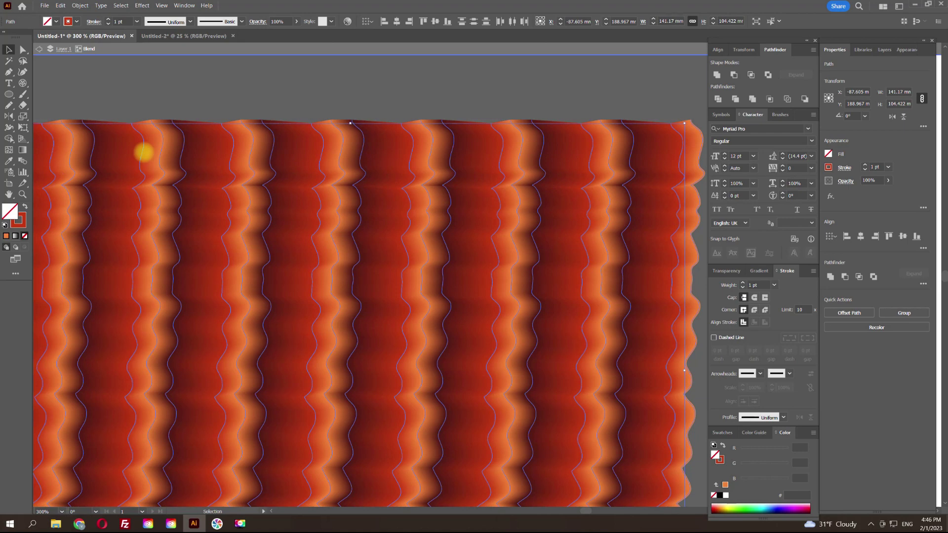
left_click_drag(191, 110, 286, 56)
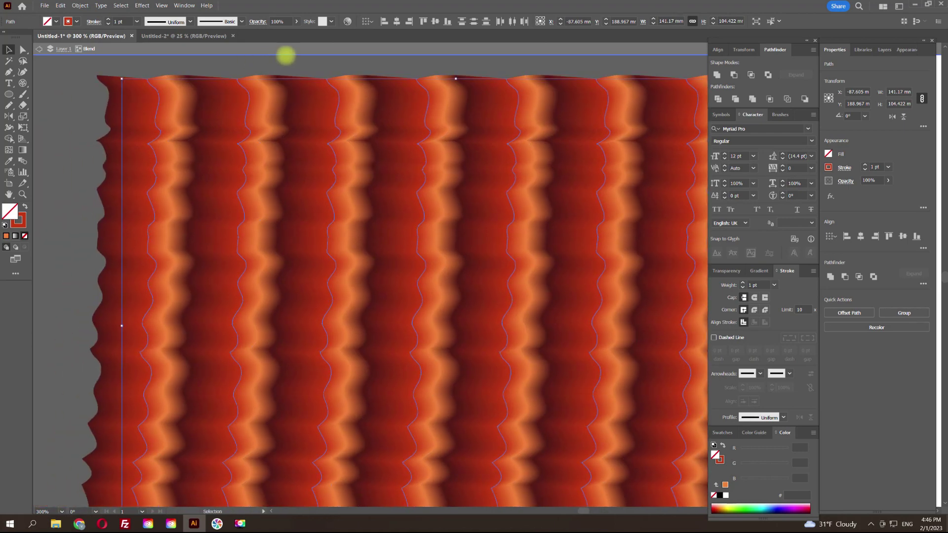
left_click_drag(74, 121, 97, 131)
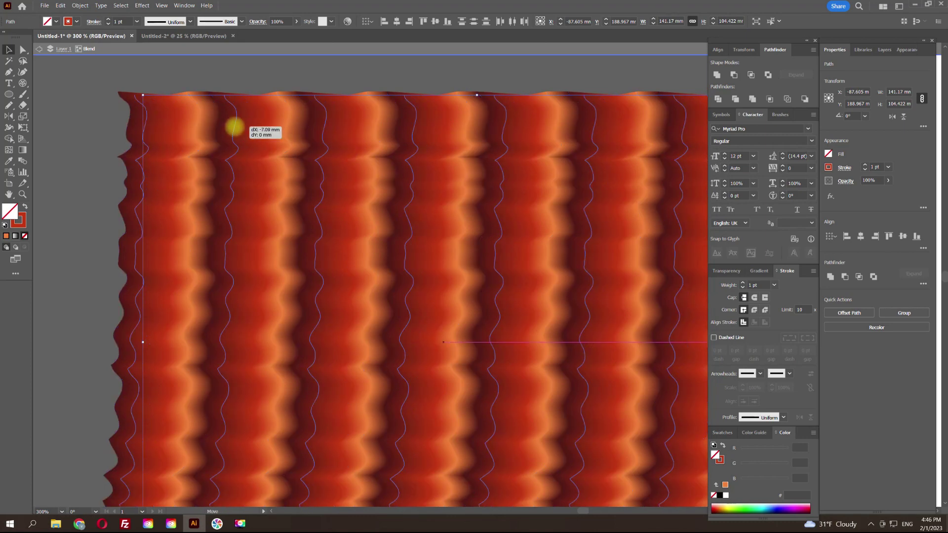
left_click_drag(253, 127, 272, 120)
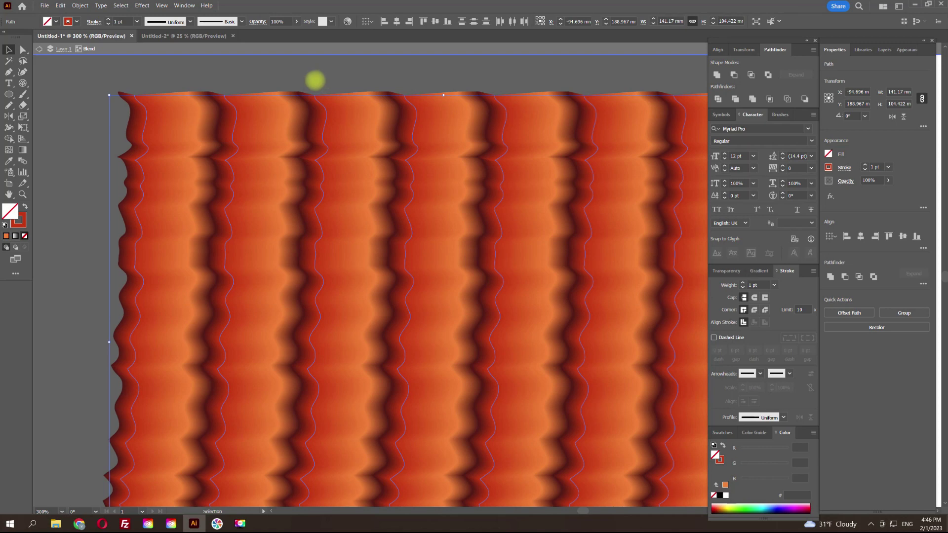
mouse_move(374, 154)
left_mouse_down()
mouse_move(448, 151)
mouse_move(434, 162)
mouse_move(389, 151)
left_mouse_up()
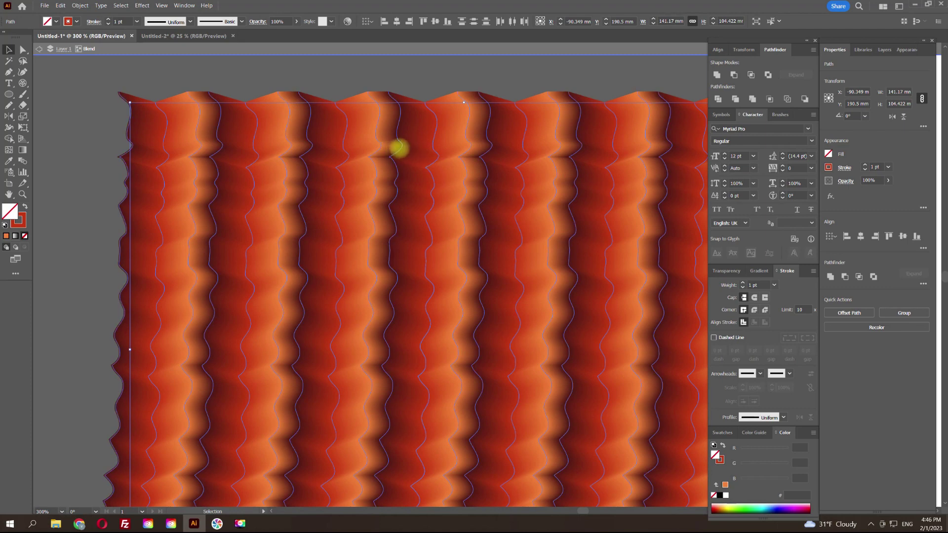
left_click(399, 147)
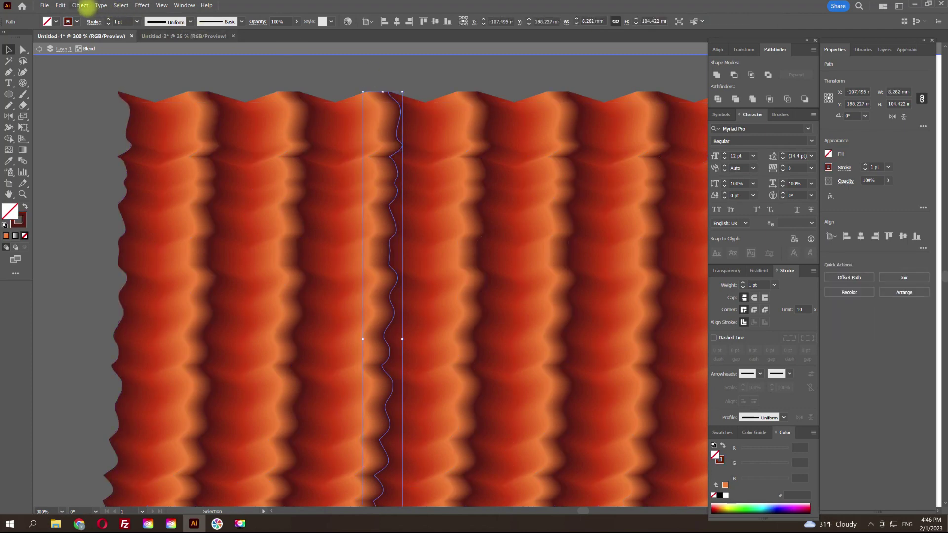
- Select another same-stroke-colour set of wavy paths and shift them slightly
left_click(123, 6)
mouse_move(132, 82)
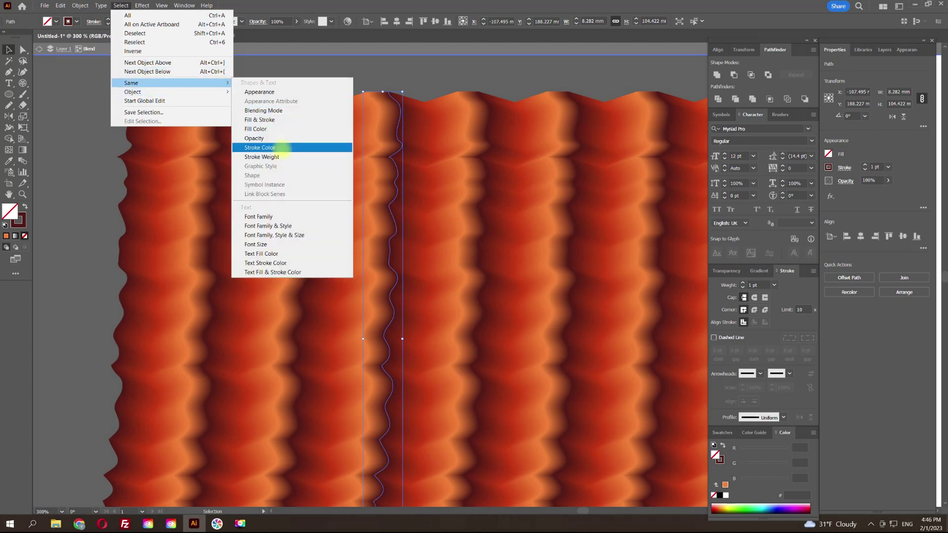
left_click(300, 151)
mouse_move(485, 163)
left_mouse_down()
mouse_move(497, 170)
mouse_move(477, 169)
mouse_move(476, 181)
left_mouse_up()
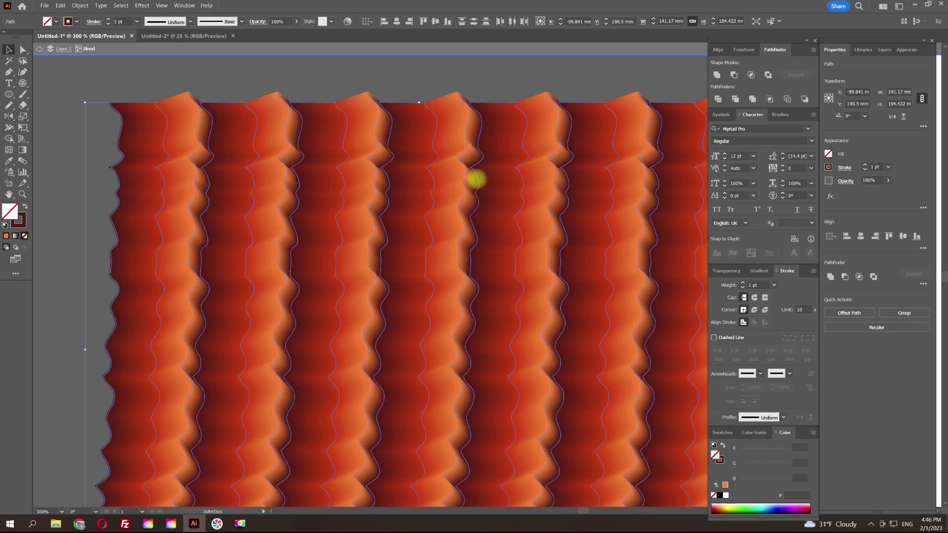
- Nudge four anchor points on the wavy edge to smooth the ridges, then zoom back out
scroll(462, 169, "up", 3)
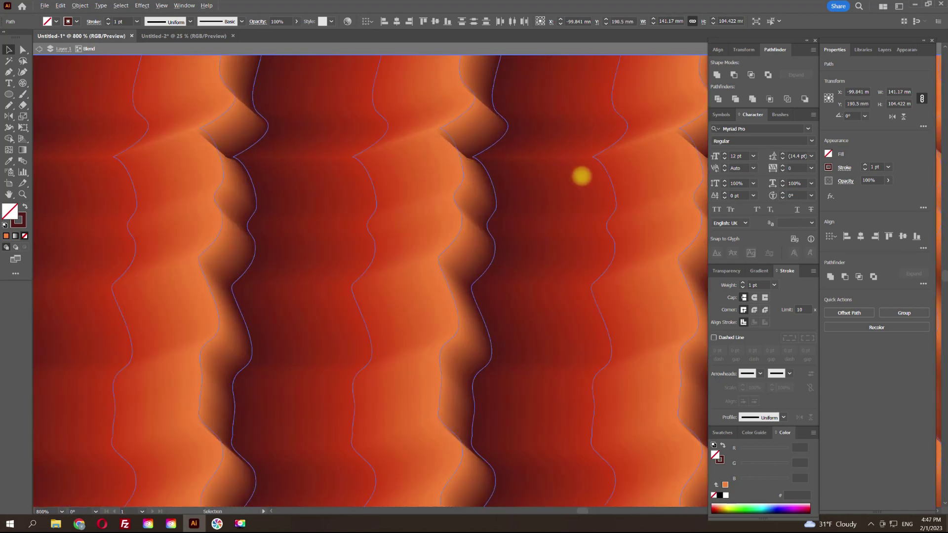
scroll(563, 172, "down", 2)
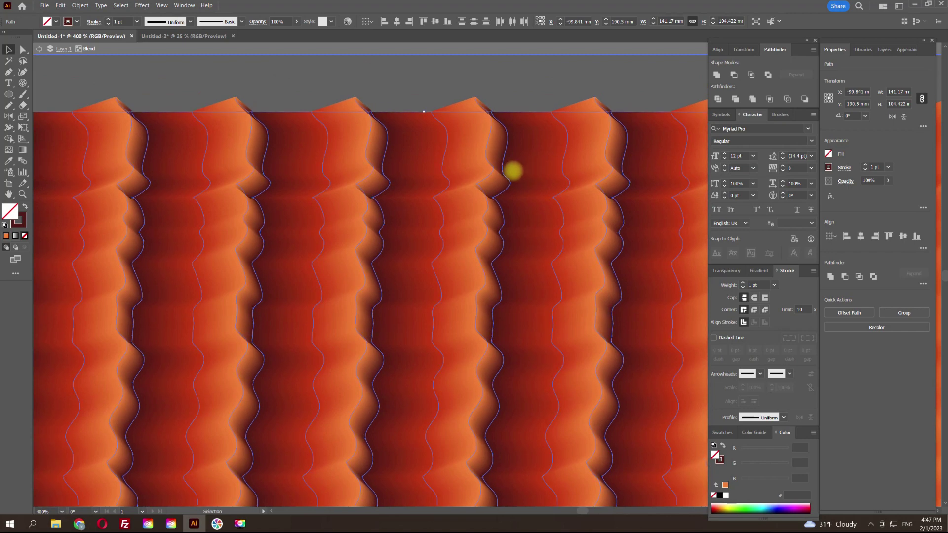
scroll(512, 169, "up", 2)
left_click_drag(495, 142, 489, 129)
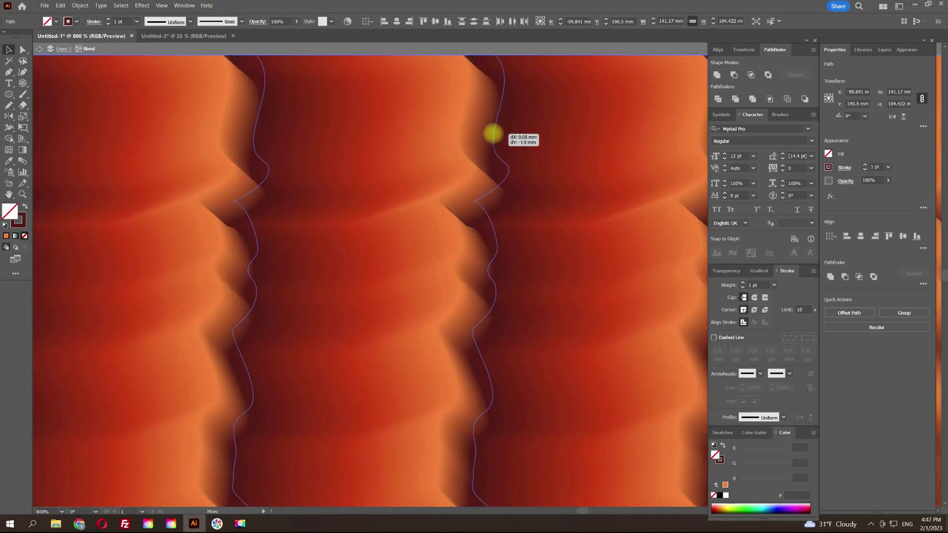
left_click_drag(484, 133, 481, 135)
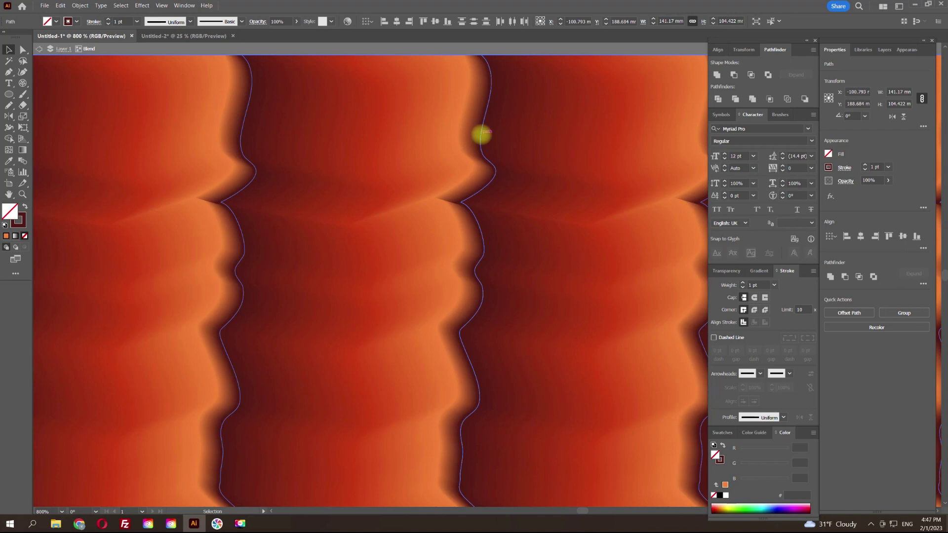
left_click_drag(481, 145, 480, 144)
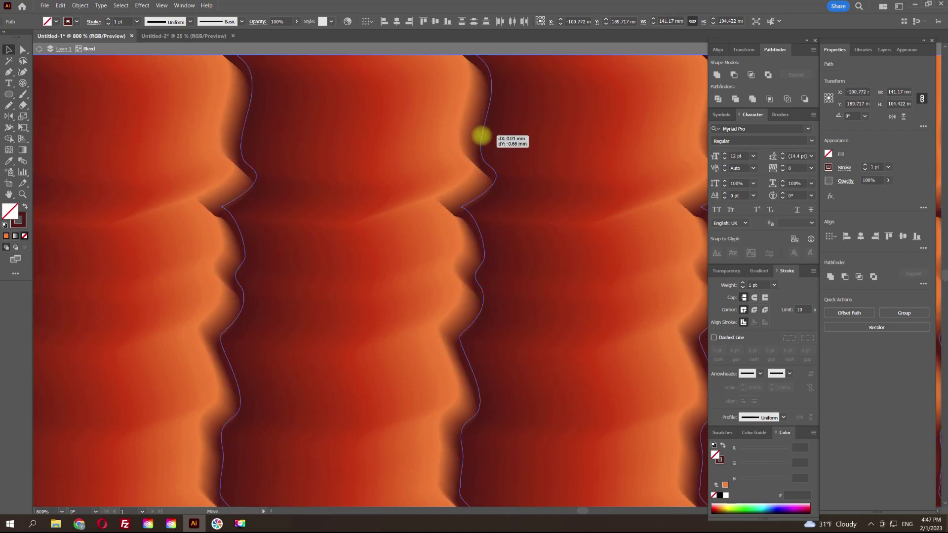
left_click_drag(481, 144, 482, 134)
scroll(495, 165, "down", 3)
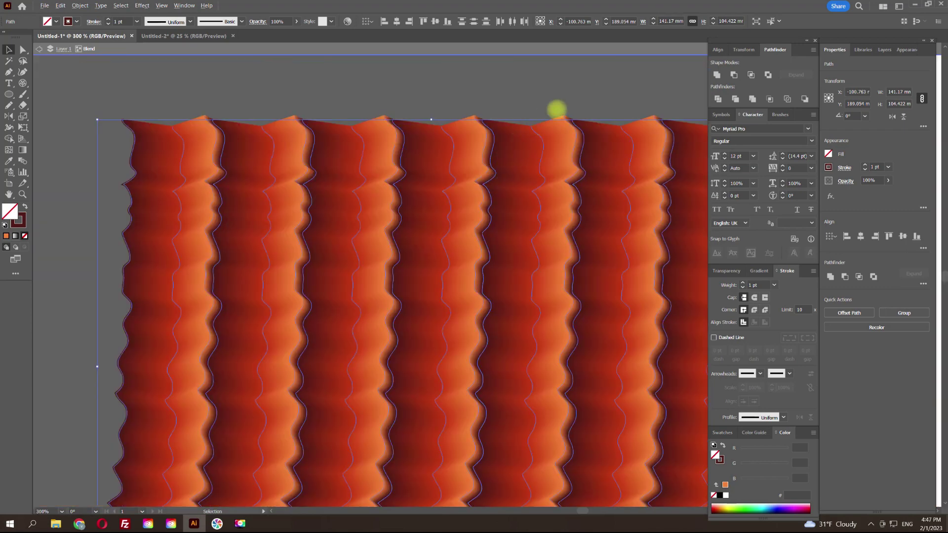
scroll(508, 49, "down", 2)
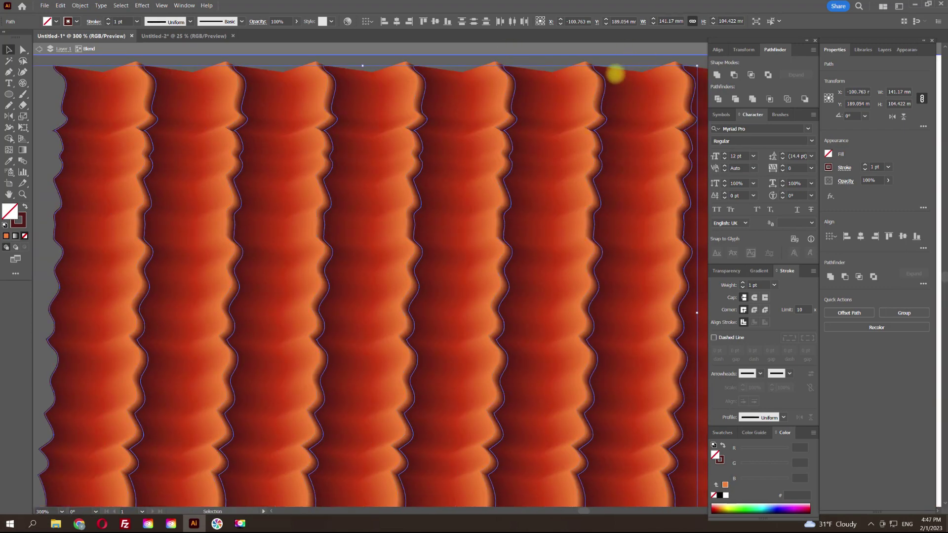
scroll(241, 106, "down", 3)
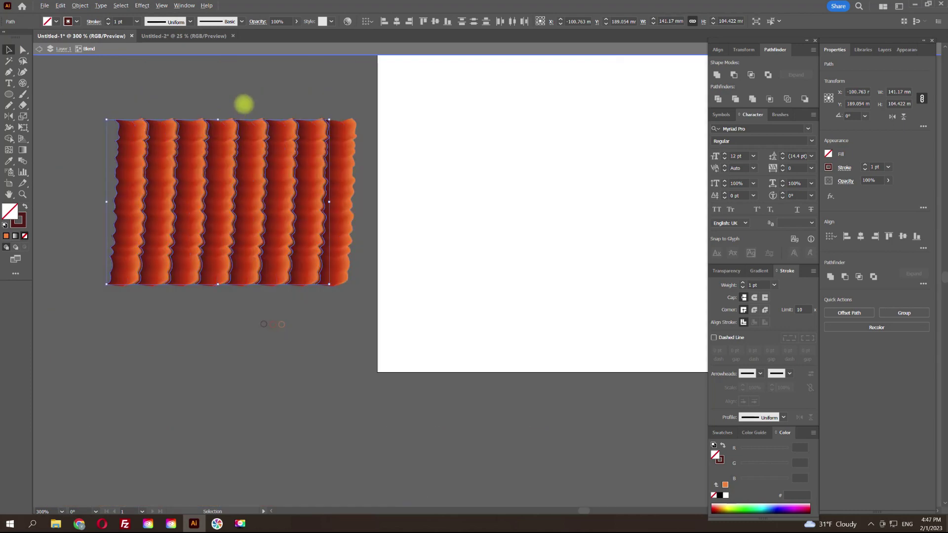
left_click_drag(254, 105, 414, 162)
- Leave isolation mode and Alt-drag a copy of the tile blend to the upper left
double_click(417, 156)
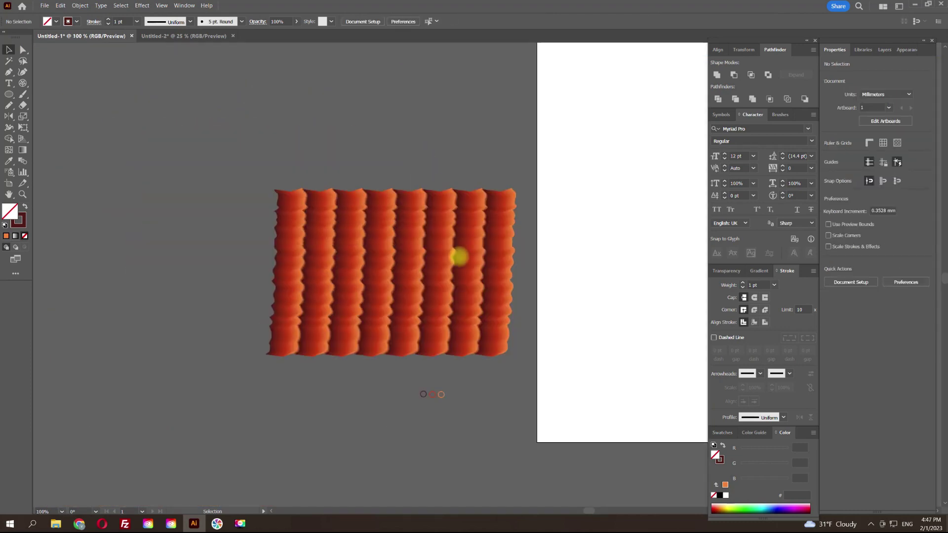
mouse_move(453, 293)
left_mouse_down()
mouse_move(207, 165)
mouse_move(101, 136)
left_mouse_up()
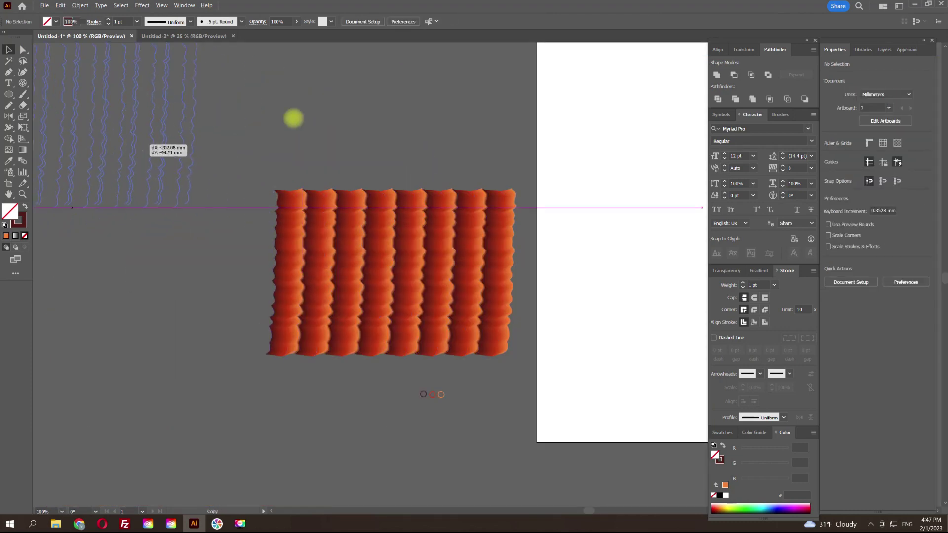
left_click(456, 191)
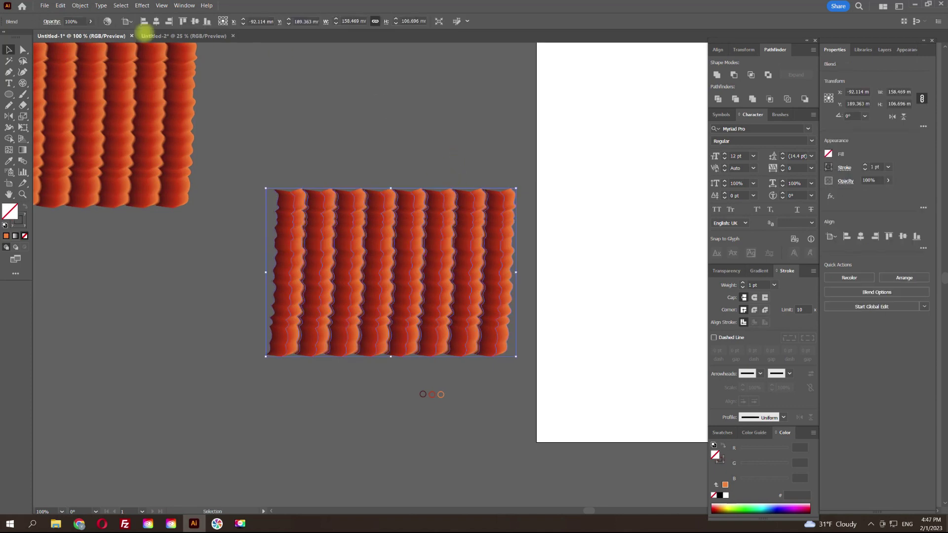
- Expand the original blend, then expand it again into plain filled paths
left_click(80, 5)
left_click(79, 6)
left_click(118, 109)
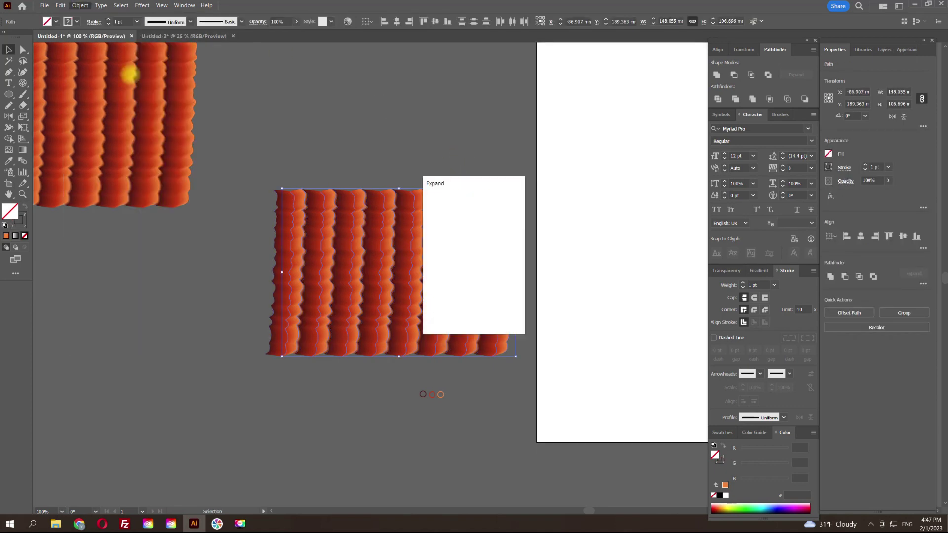
left_click(451, 314)
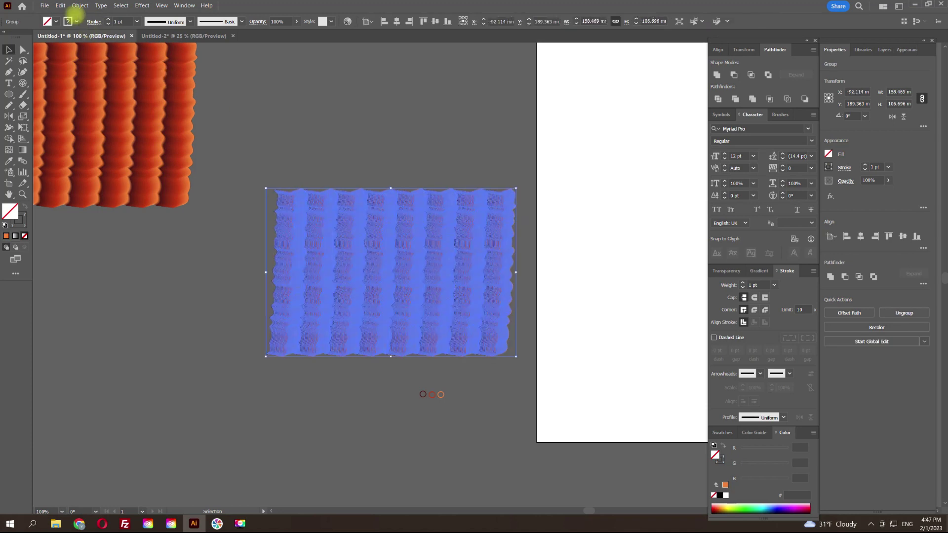
left_click(80, 6)
left_click(113, 109)
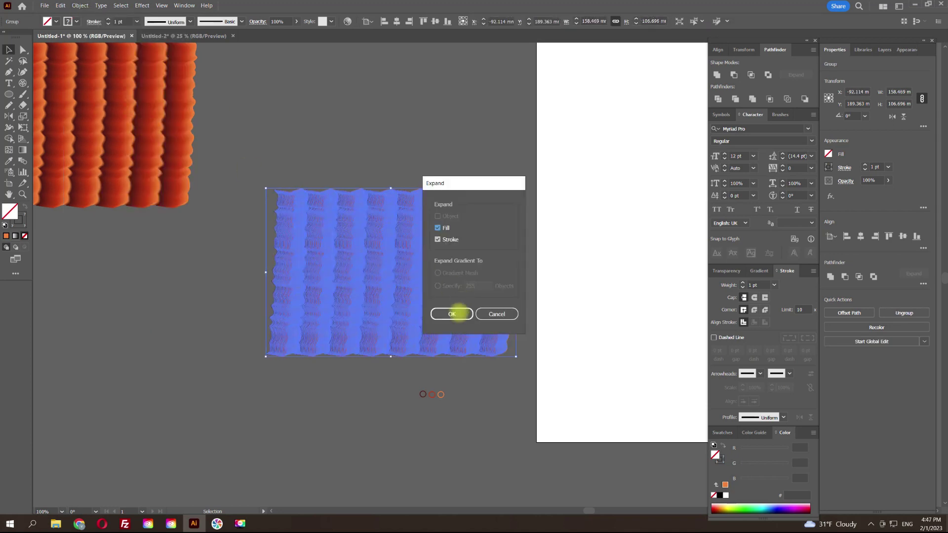
left_click(451, 313)
left_click_drag(431, 250, 422, 177)
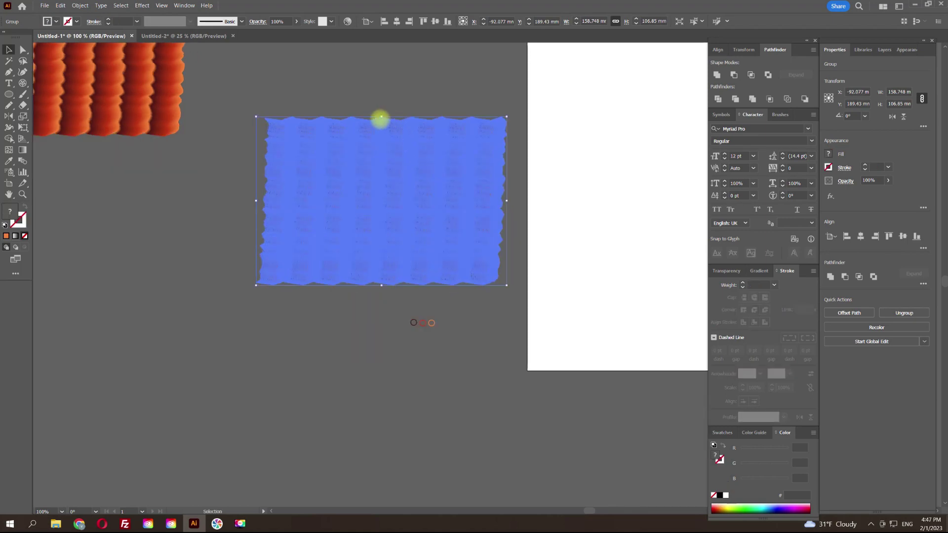
- Scale the expanded tile group down to about 45 by 30 mm
left_click_drag(381, 153, 381, 177)
left_click(406, 154)
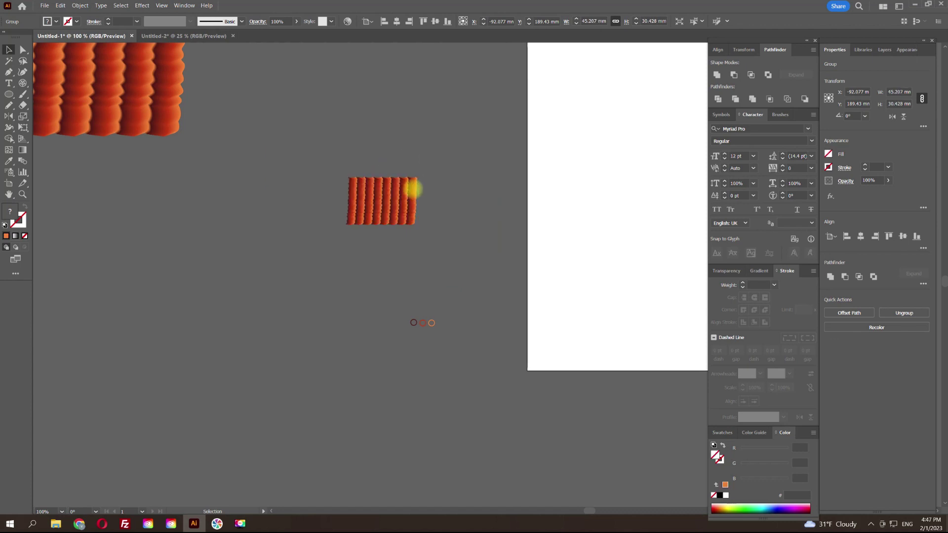
scroll(413, 188, "up", 3)
- Perspective-distort the tile group by pulling its bottom-left corner outward into a trapezoid
left_click(368, 198)
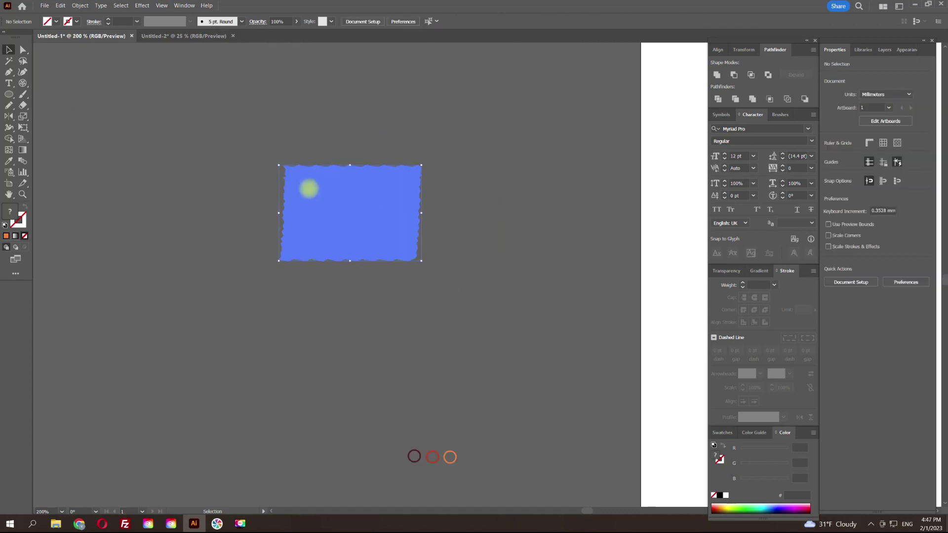
left_click(23, 127)
left_click(65, 113)
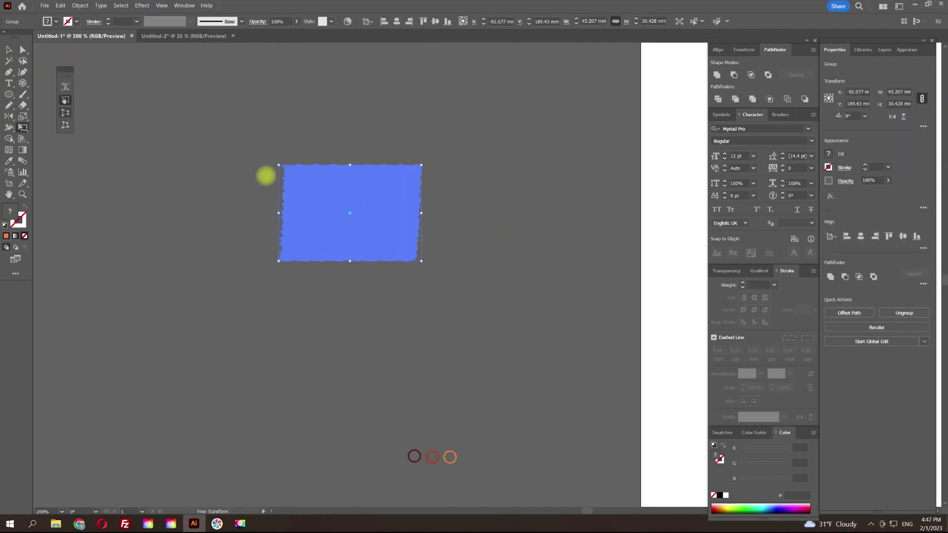
left_click_drag(278, 261, 75, 258)
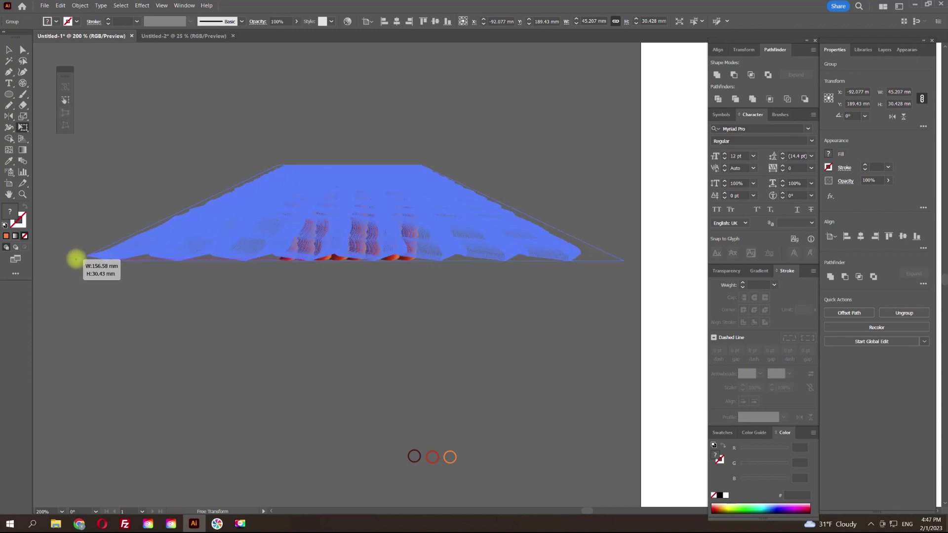
left_click_drag(69, 258, 66, 260)
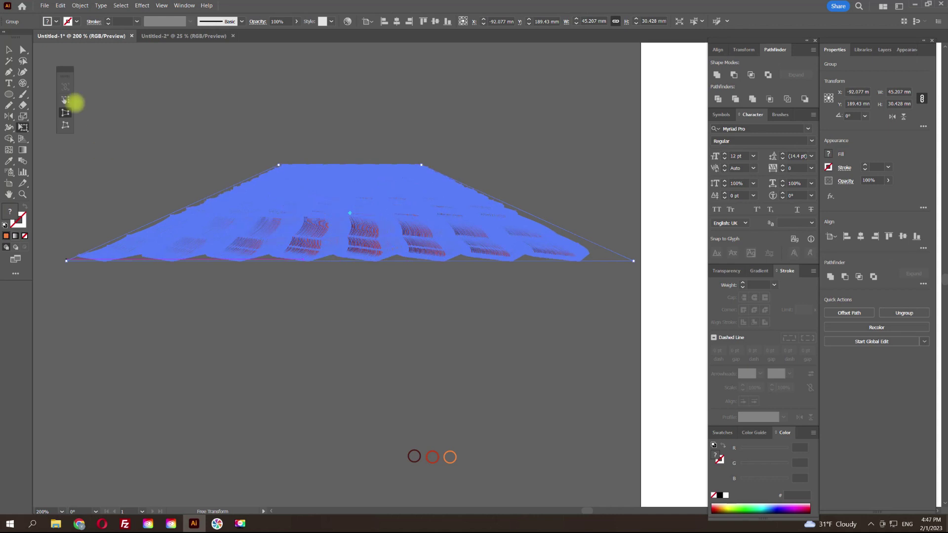
left_click(9, 50)
left_click(279, 119)
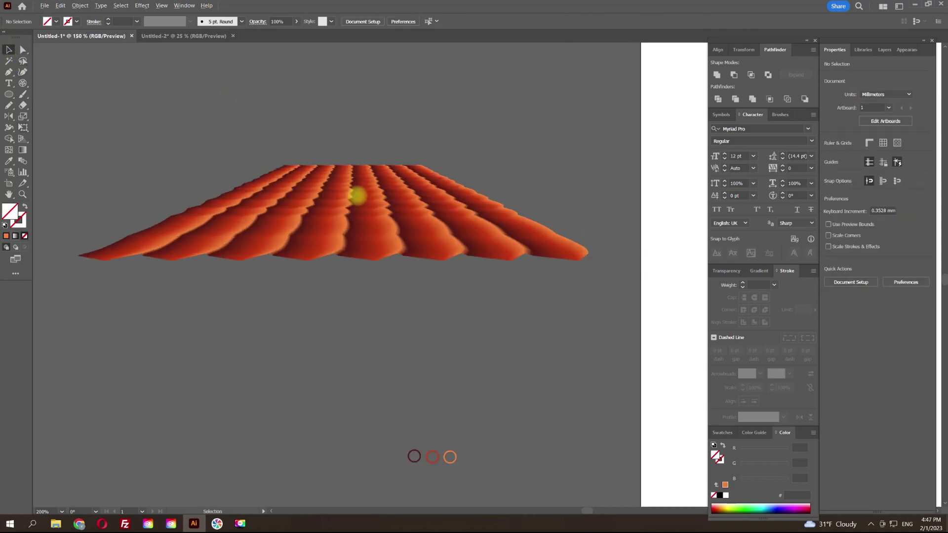
- Zoom in and erase the tiles' pointed right end, then start erasing the ragged left part
scroll(357, 196, "up", 2, "alt")
scroll(365, 192, "up", 1)
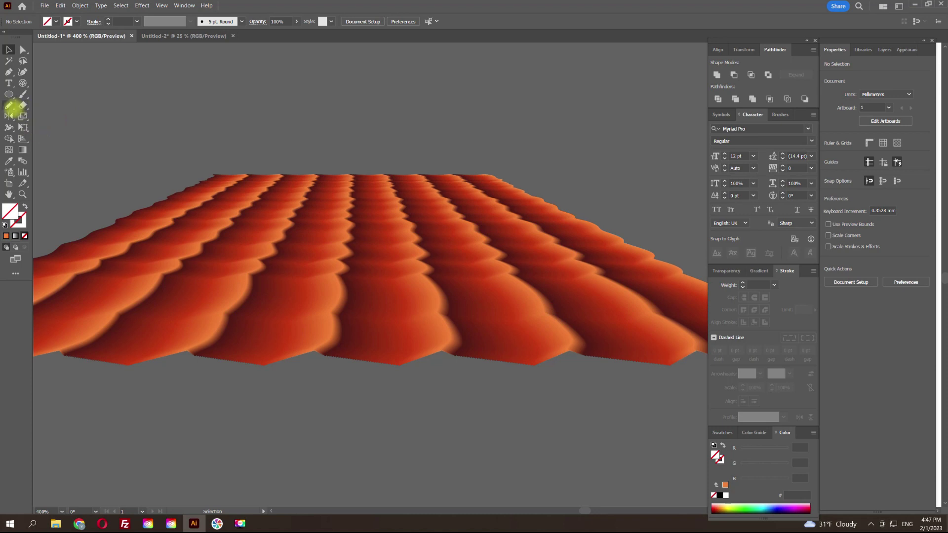
left_click(23, 105)
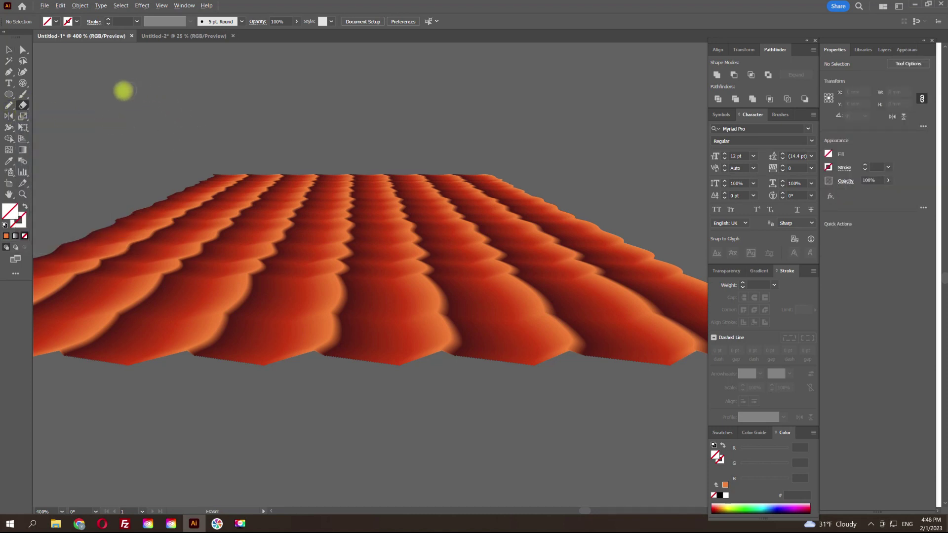
left_click_drag(123, 90, 578, 177)
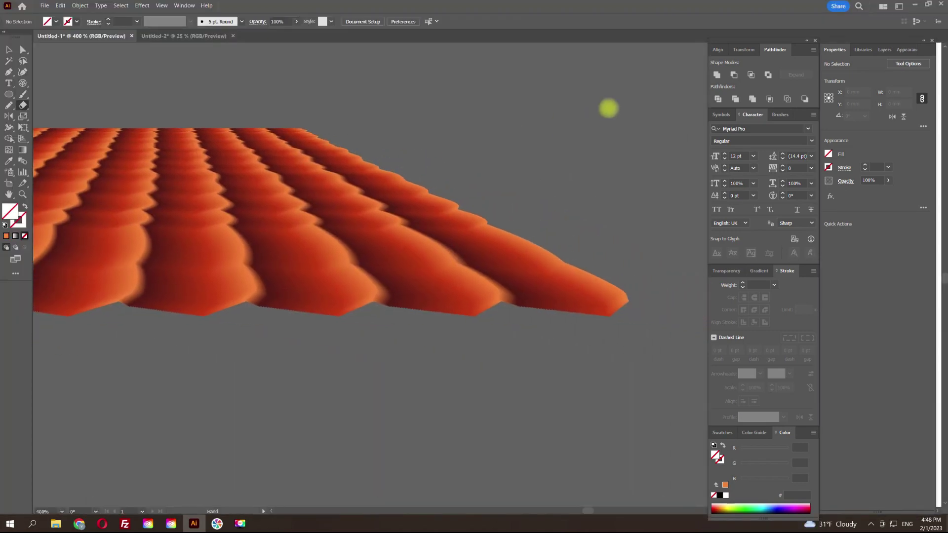
left_click_drag(671, 76, 299, 376)
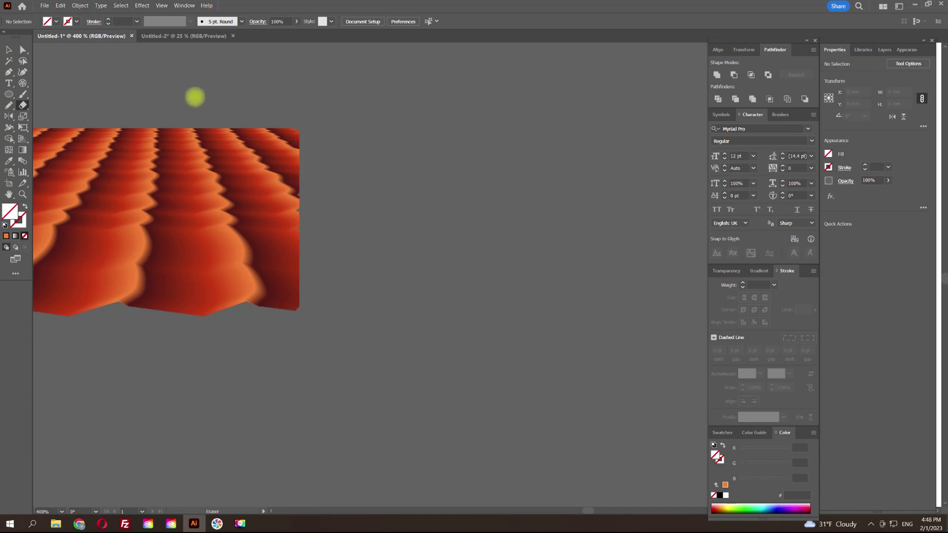
left_click_drag(194, 95, 587, 98)
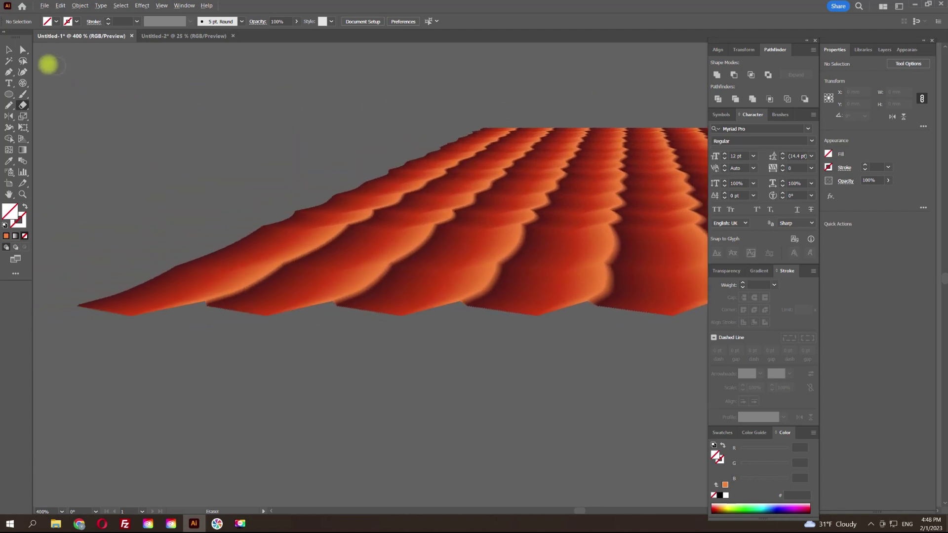
left_click_drag(43, 62, 483, 398)
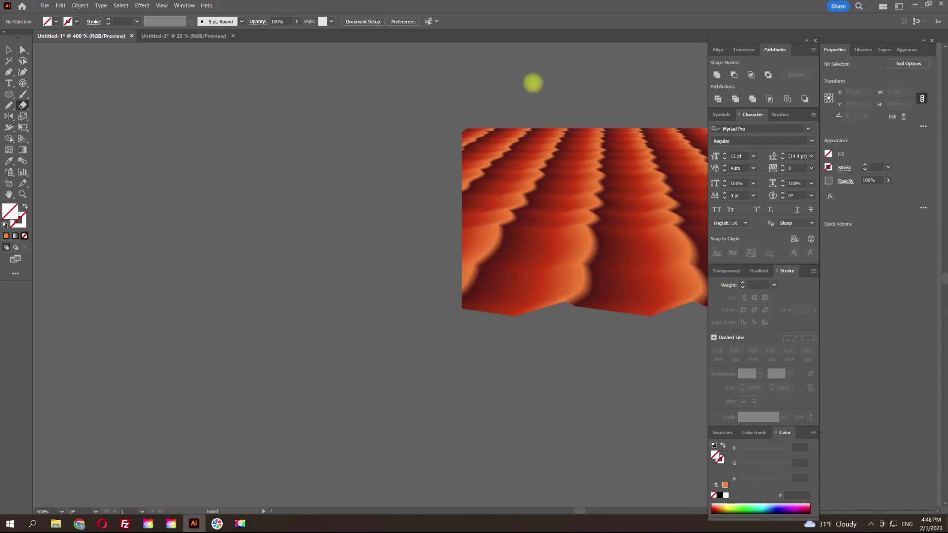
- Erase the jagged bottom edge of the tile surface
scroll(533, 82, "right", 10)
left_click_drag(235, 340, 597, 244)
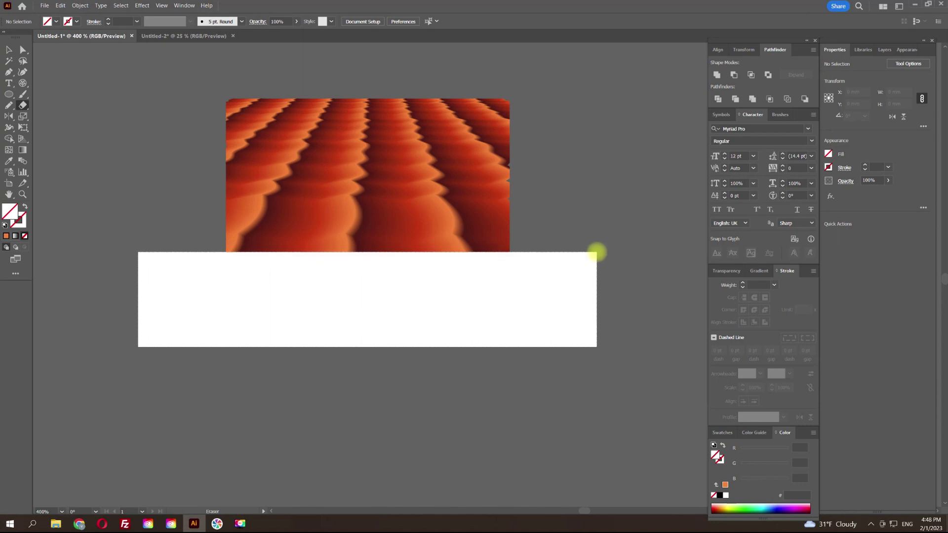
left_click_drag(598, 244, 597, 232)
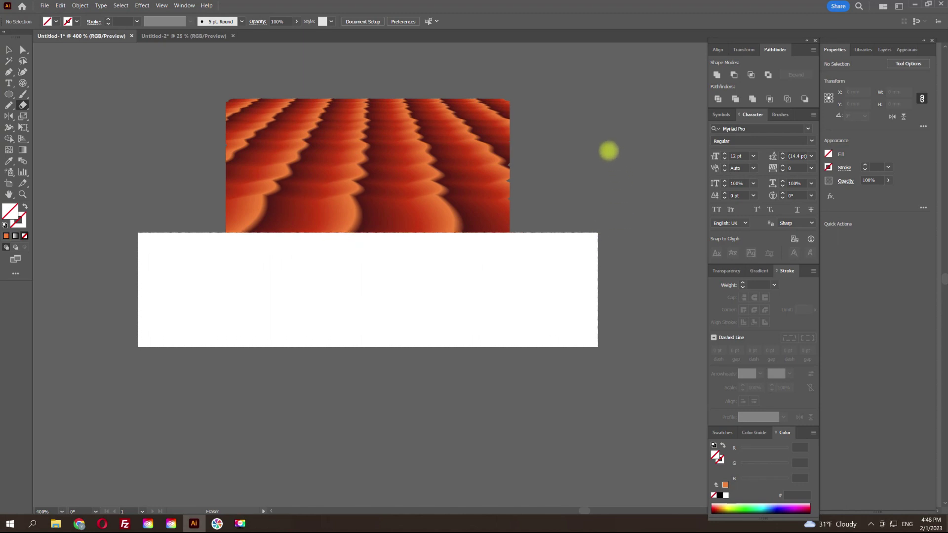
left_click_drag(588, 146, 587, 143)
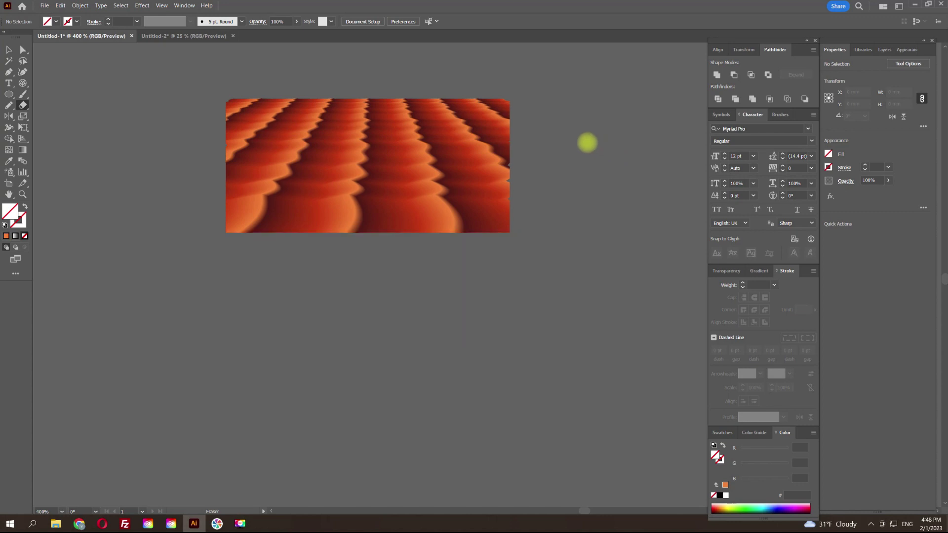
- Erase the ragged right edge of the tiles
key("v")
scroll(361, 65, "up", 1)
scroll(405, 89, "up", 1)
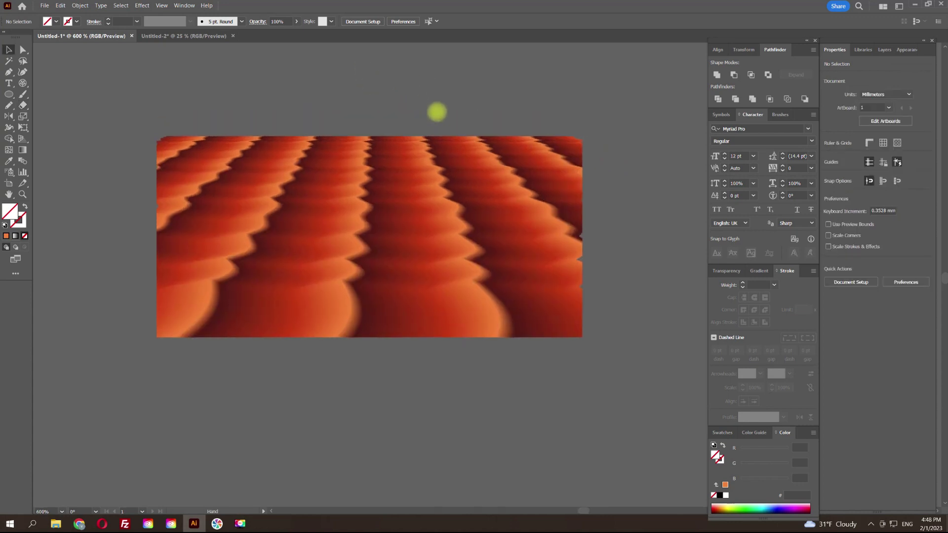
scroll(424, 116, "up", 1)
scroll(407, 103, "up", 1)
key("shift+e")
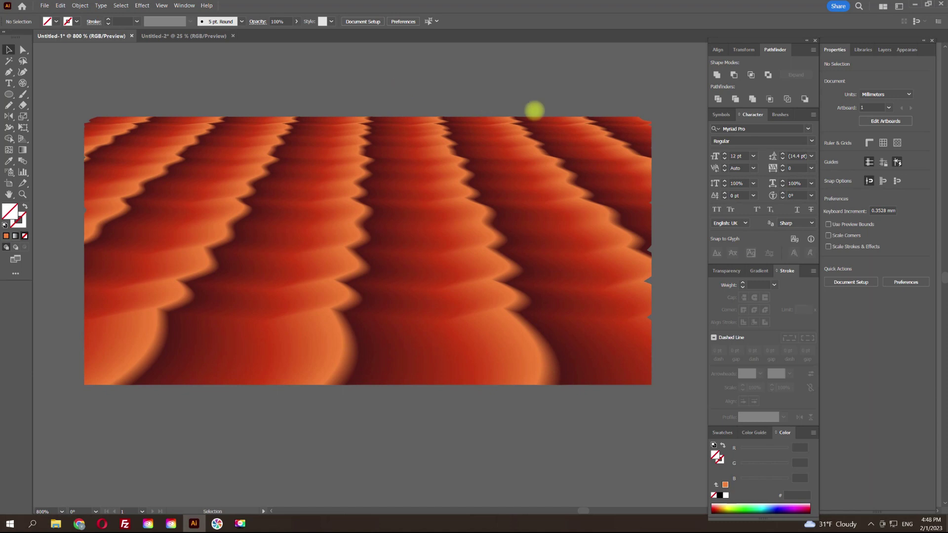
left_click_drag(693, 75, 636, 411)
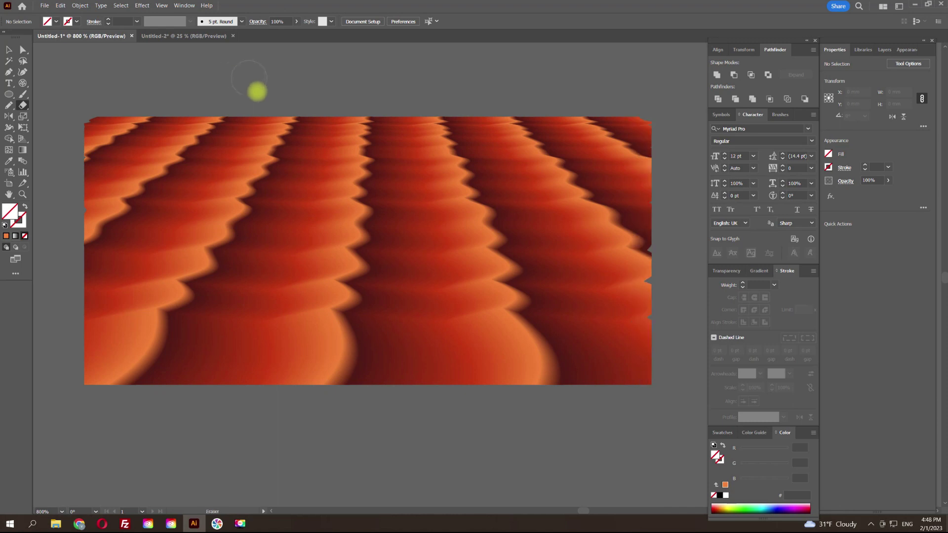
- Select the receding tile artwork and erase its ragged top edge
scroll(257, 98, "down", 1)
scroll(222, 105, "down", 1)
key("v")
scroll(200, 116, "down", 1)
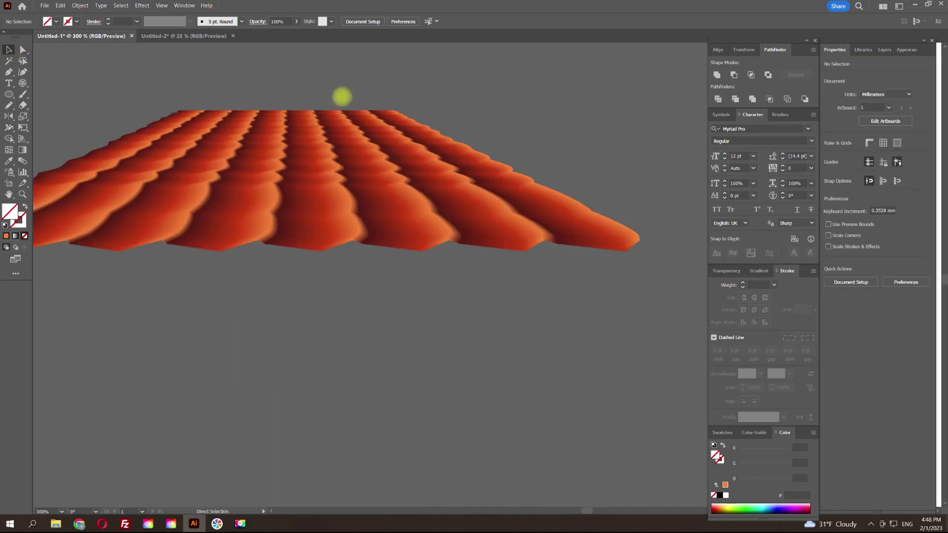
scroll(339, 138, "down", 1)
scroll(337, 150, "down", 1)
mouse_move(328, 174)
left_mouse_down()
mouse_move(335, 250)
mouse_move(331, 161)
left_mouse_up()
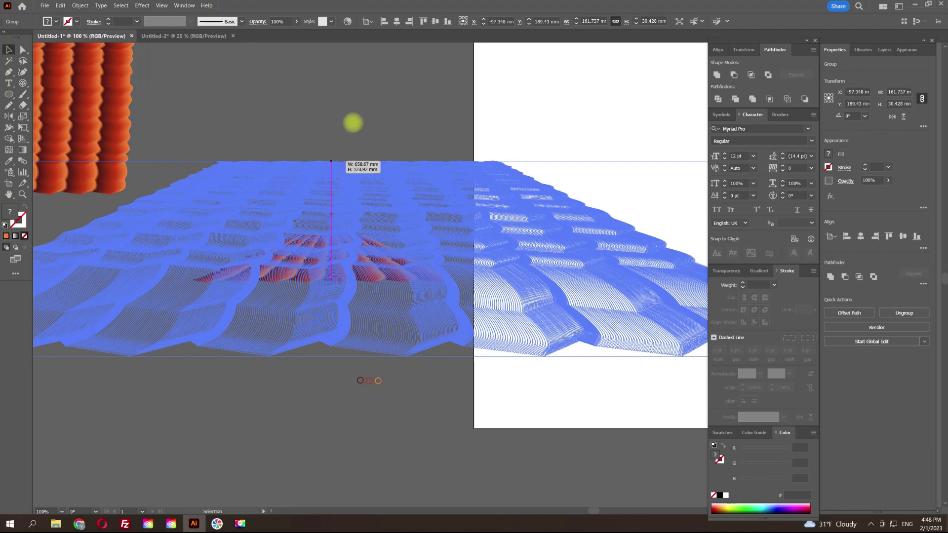
key("shift+e")
left_click_drag(181, 115, 575, 163)
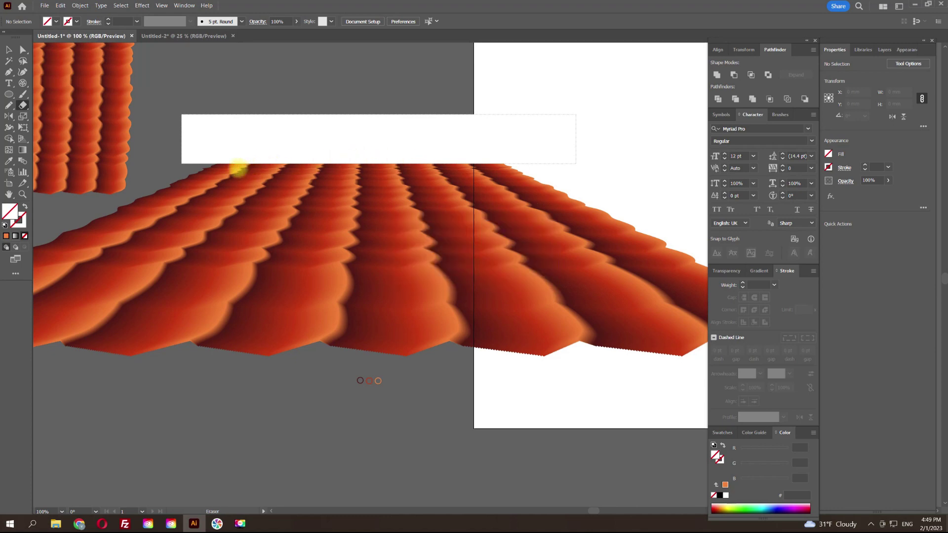
- Erase the tiles extending past the right side
scroll(277, 163, "up", 3)
scroll(278, 163, "up", 3)
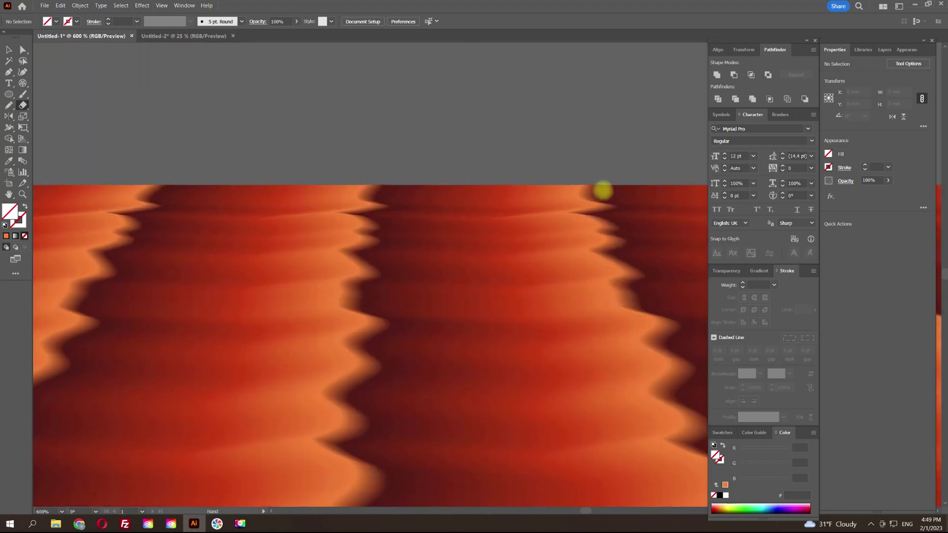
mouse_move(600, 191)
left_mouse_down()
mouse_move(558, 179)
mouse_move(183, 160)
left_mouse_up()
scroll(465, 144, "down", 6)
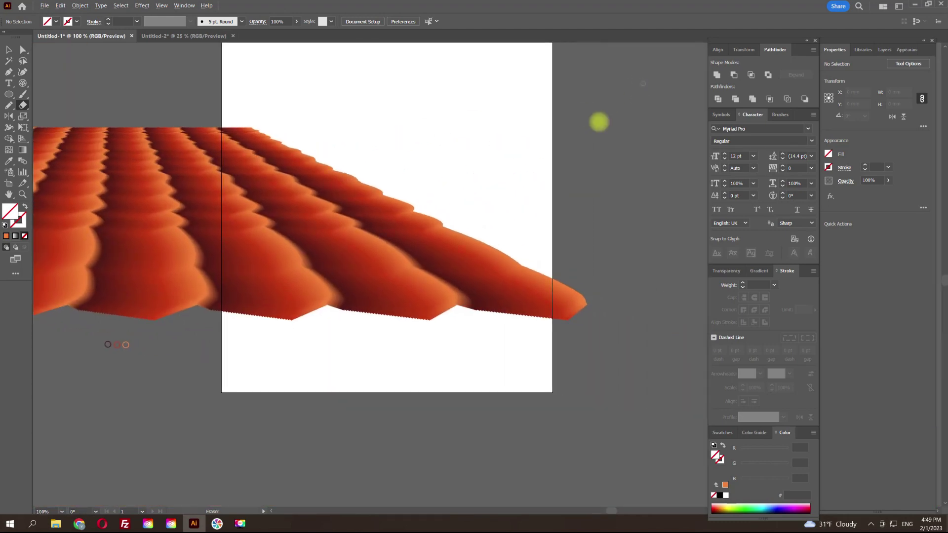
left_click_drag(643, 84, 249, 399)
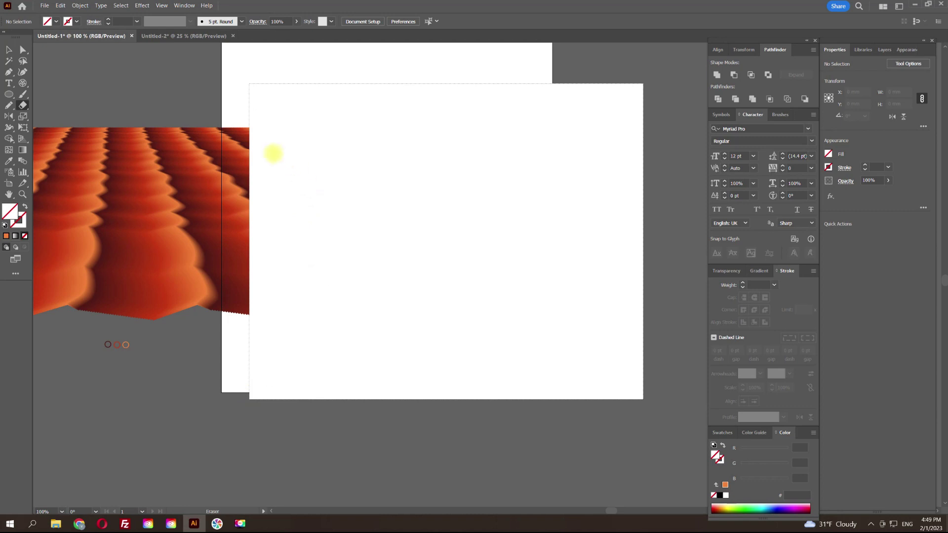
left_click_drag(249, 399, 249, 399)
- Erase the strip along the tiles' bottom edge
scroll(256, 145, "up", 3)
scroll(251, 140, "up", 2)
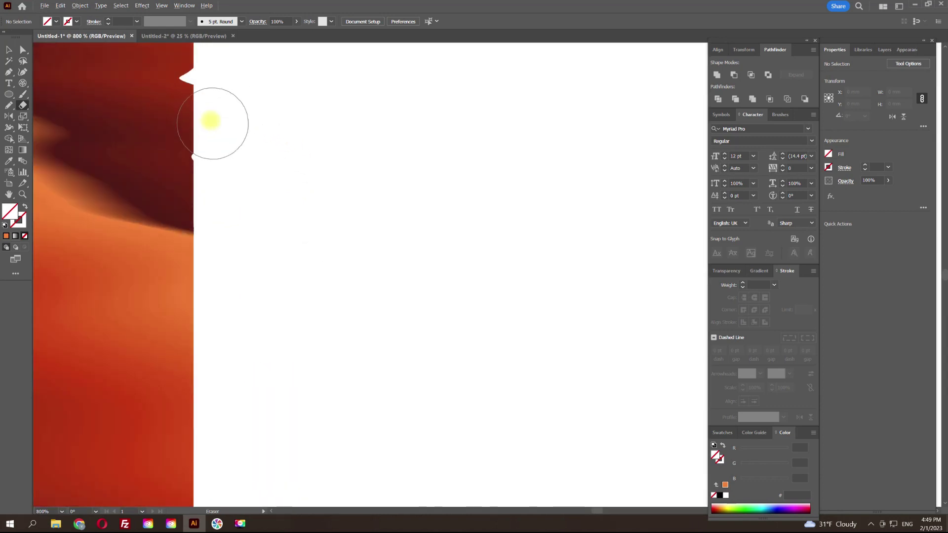
scroll(212, 120, "up", 2)
scroll(197, 84, "up", 2)
scroll(256, 107, "down", 3)
scroll(479, 121, "down", 2)
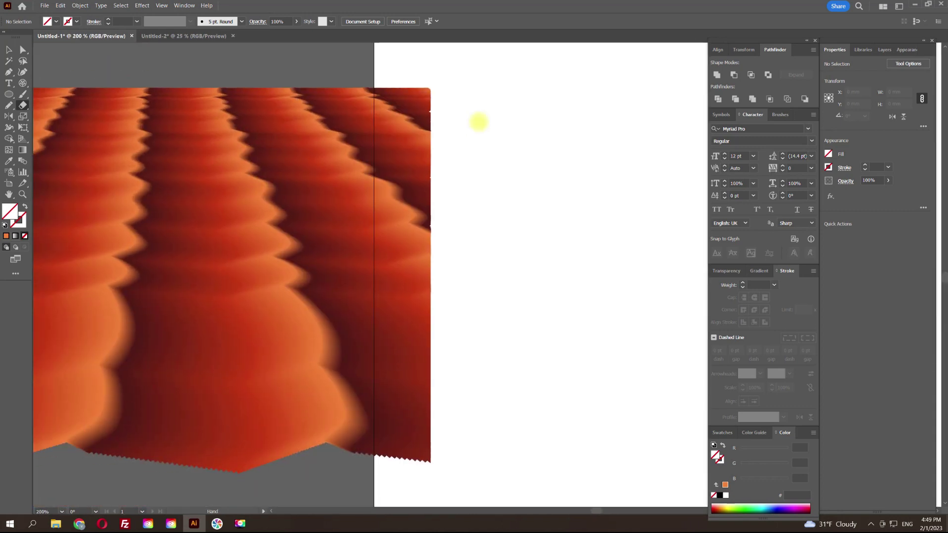
scroll(475, 145, "down", 2)
scroll(474, 144, "down", 2)
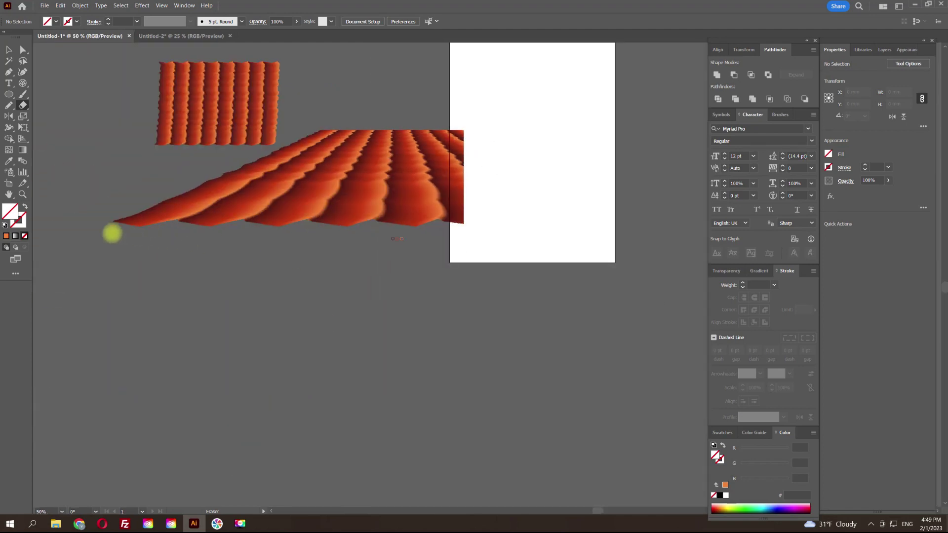
left_click_drag(105, 205, 497, 232)
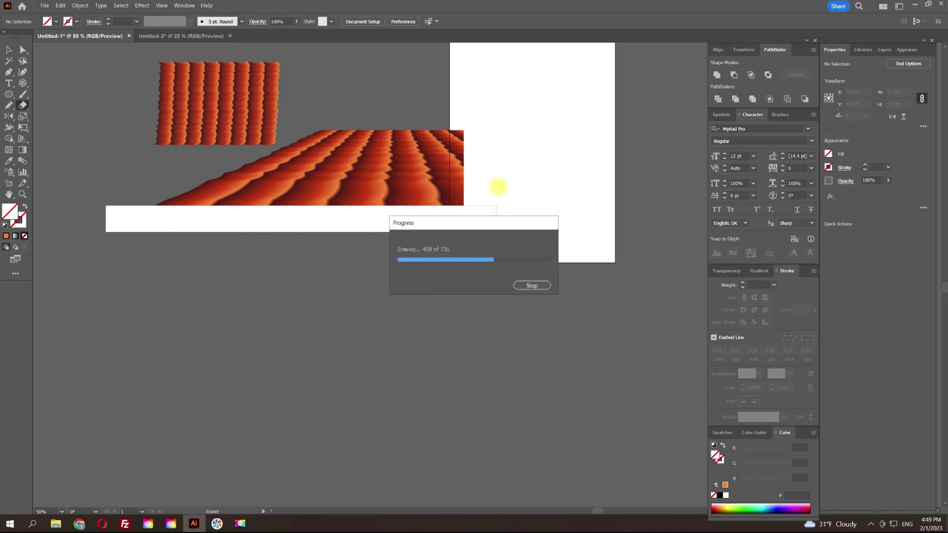
- Erase the tapering left part of the tiles
scroll(446, 205, "up", 8)
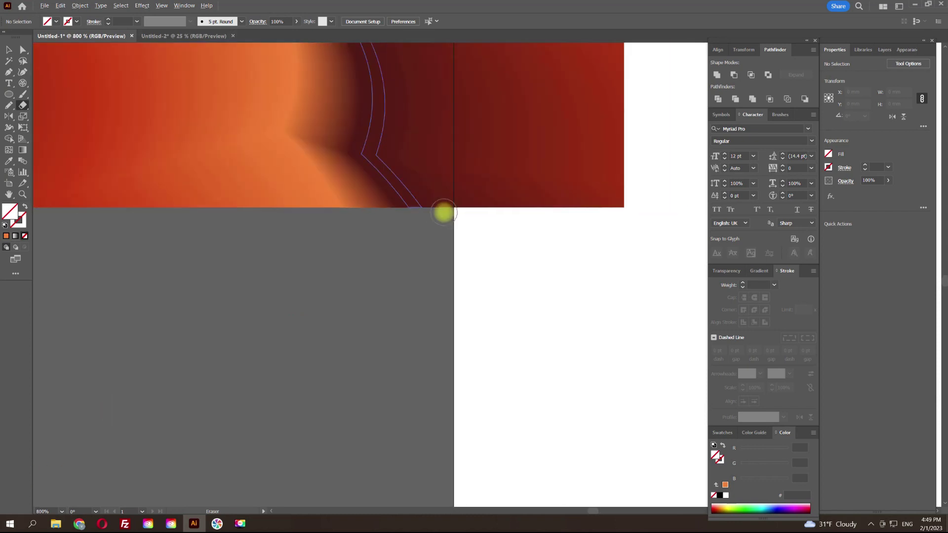
scroll(443, 212, "down", 4)
scroll(413, 186, "down", 2)
left_click(8, 49)
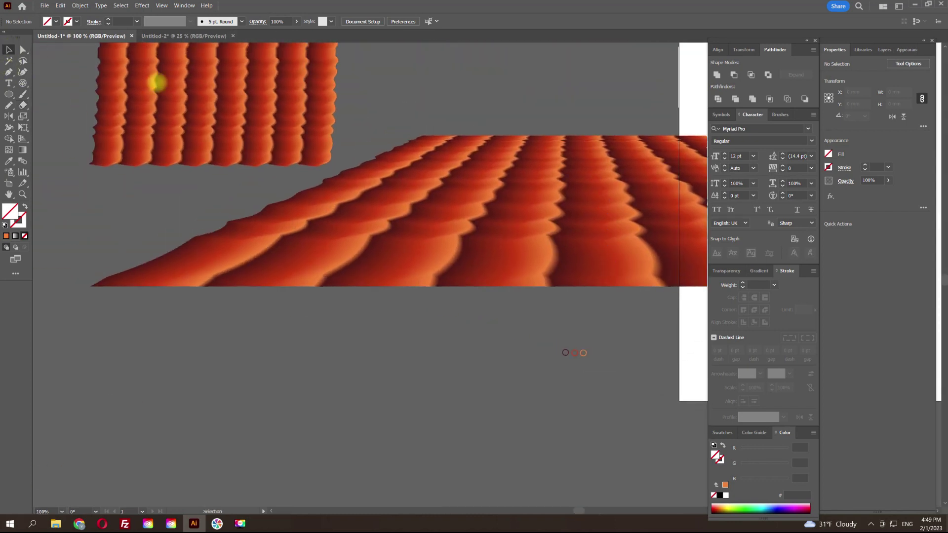
left_click_drag(101, 67, 338, 172)
left_click_drag(434, 197, 190, 133)
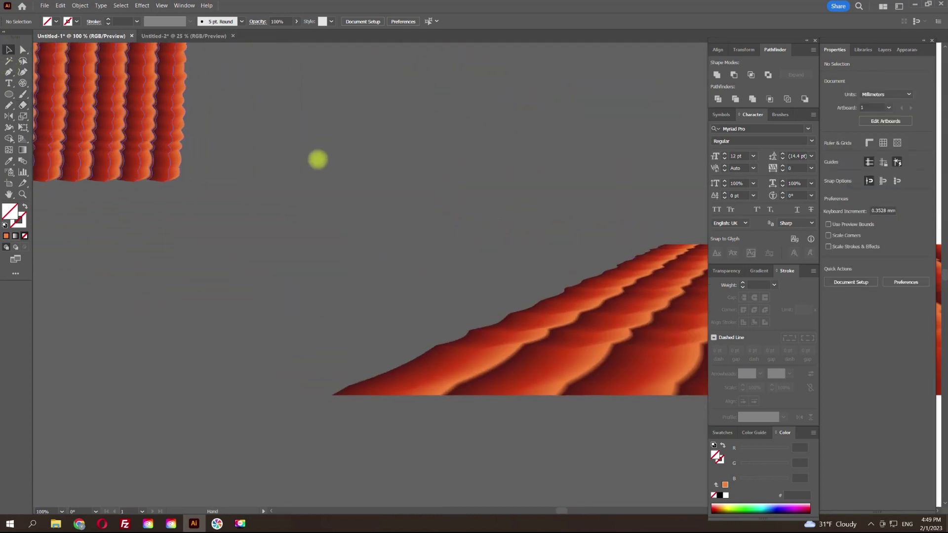
key("shift+e")
scroll(346, 141, "down", 1)
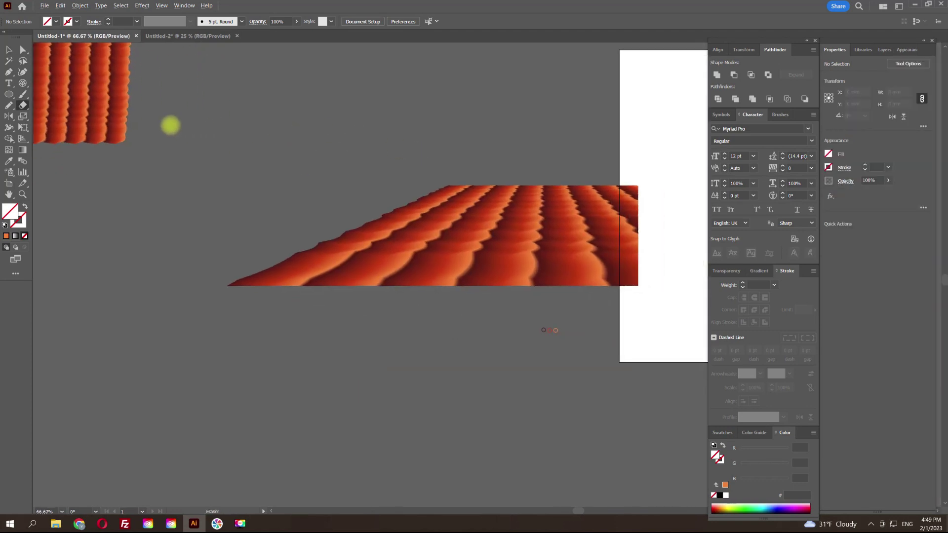
left_click_drag(170, 136, 449, 382)
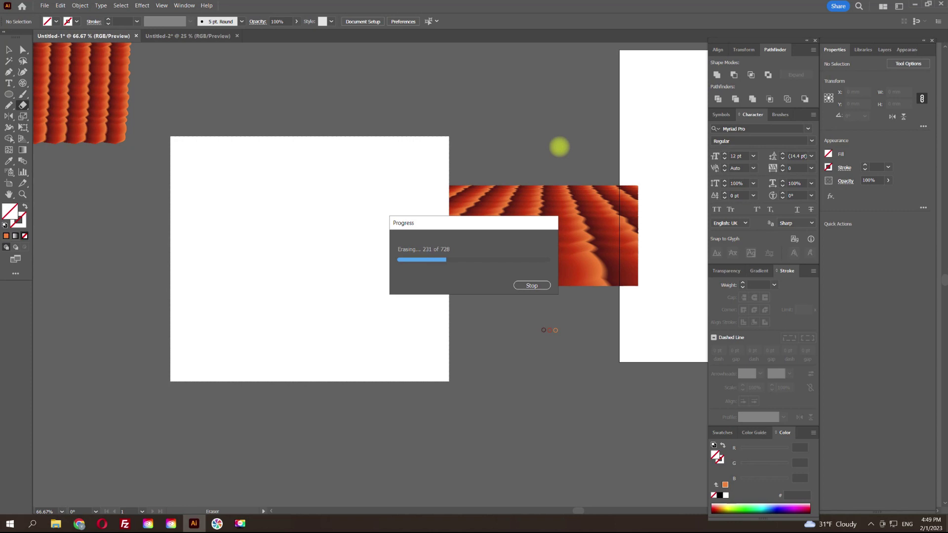
- Zoom out to inspect the trimmed tile edges, then return to the Selection tool
scroll(433, 212, "up", 10)
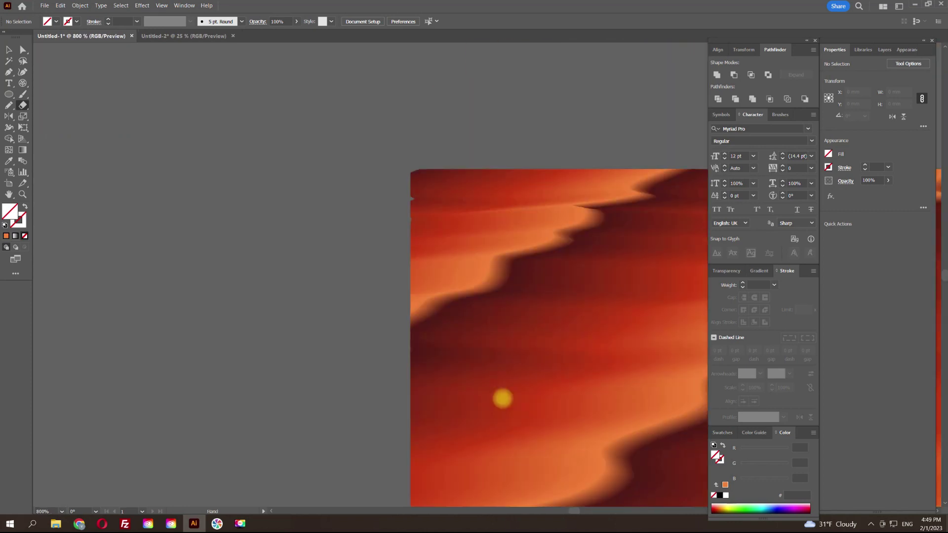
left_click_drag(495, 343, 457, 169)
scroll(349, 131, "down", 1)
scroll(360, 142, "down", 1)
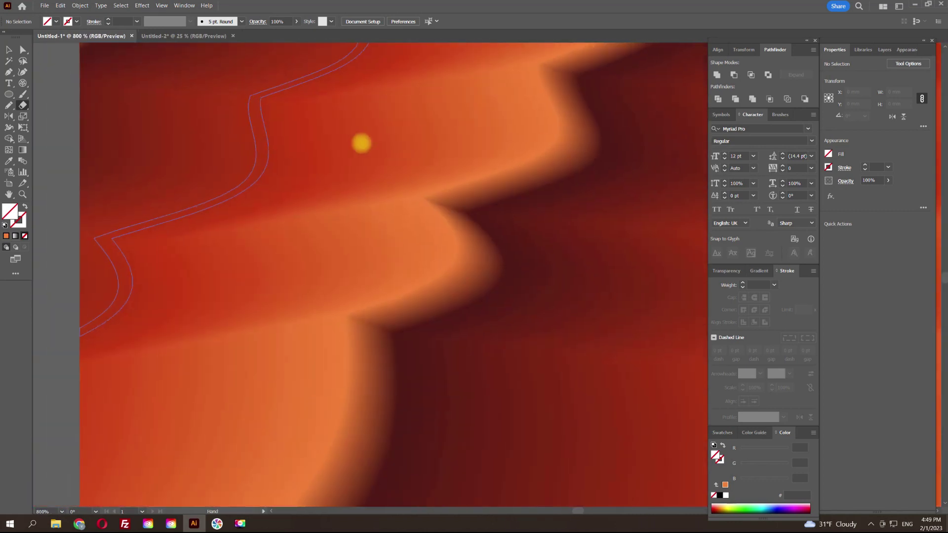
scroll(364, 197, "down", 1)
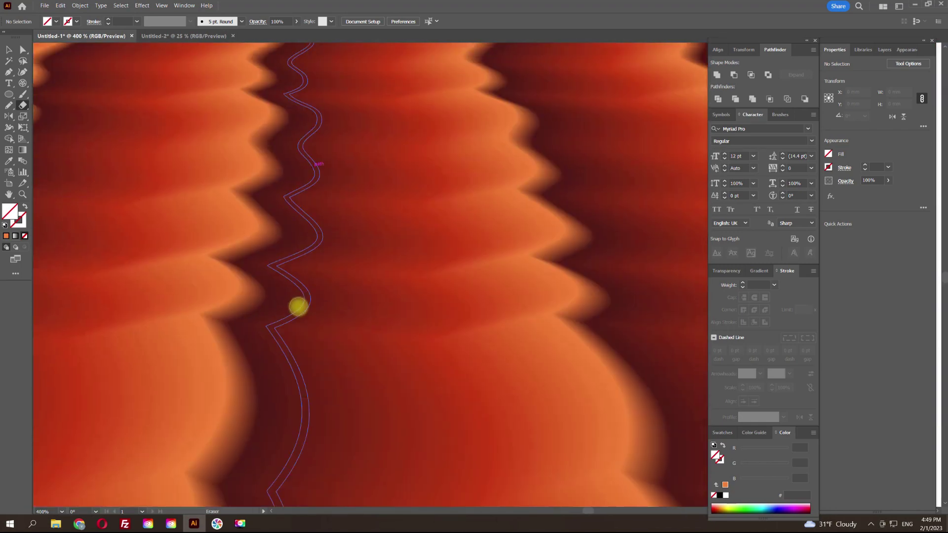
scroll(440, 227, "down", 2)
left_click_drag(440, 227, 484, 274)
scroll(638, 186, "up", 5)
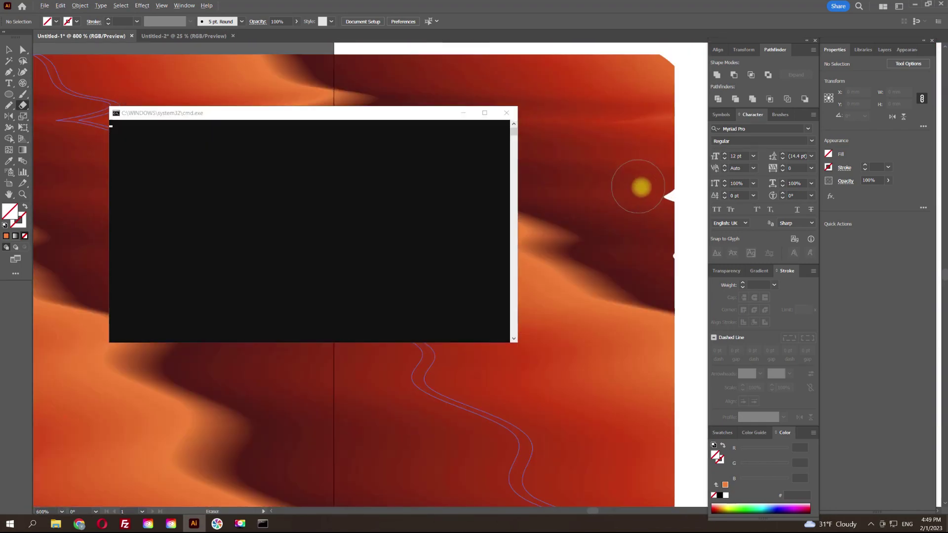
scroll(667, 201, "down", 3)
scroll(667, 200, "down", 4)
scroll(387, 143, "down", 1)
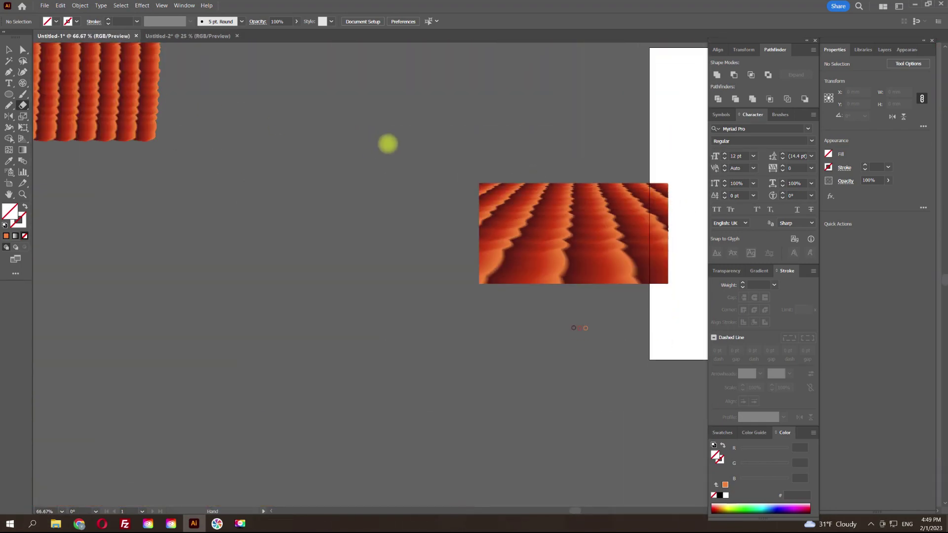
left_click(8, 50)
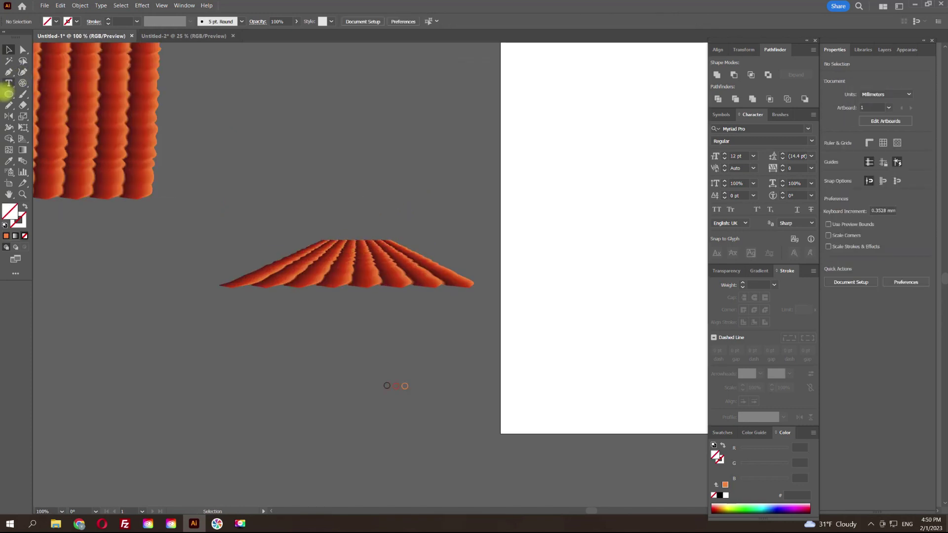
- Draw a rectangle over the middle of the tile surface
left_click_drag(8, 94, 41, 93)
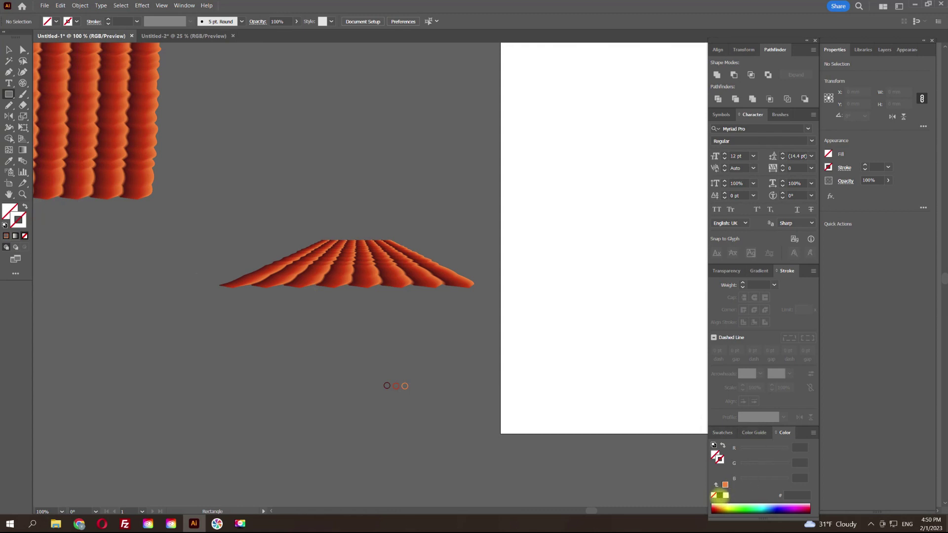
scroll(377, 274, "up", 5)
scroll(224, 148, "up", 2)
scroll(408, 205, "down", 1)
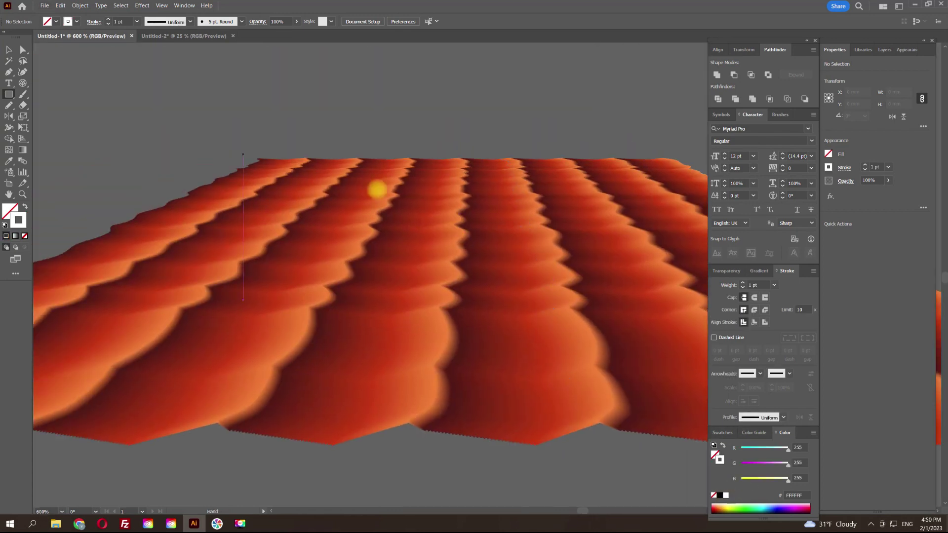
scroll(353, 95, "down", 1)
scroll(224, 123, "down", 1)
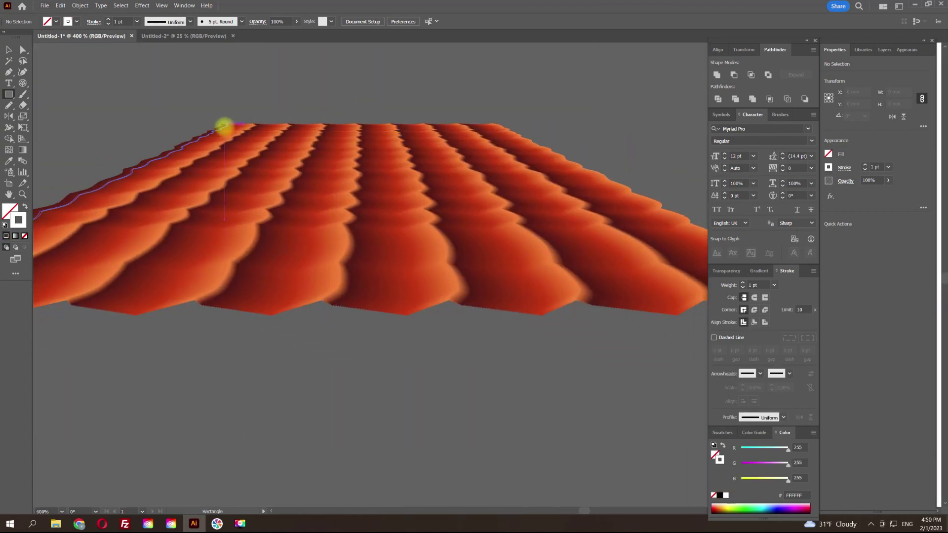
left_click_drag(224, 127, 497, 282)
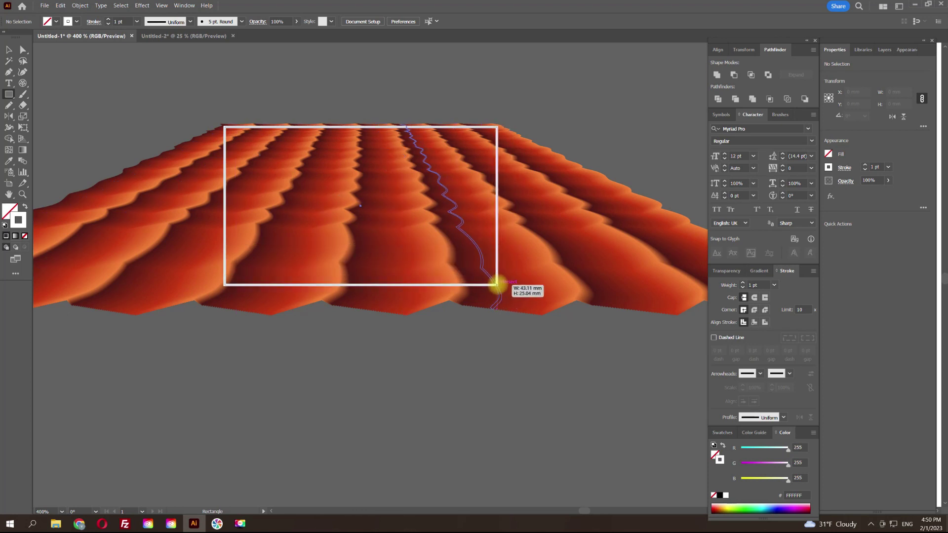
- Select all and make a clipping mask (Ctrl+7) cropping the tiles to the rectangle
left_click(8, 50)
left_click(203, 87)
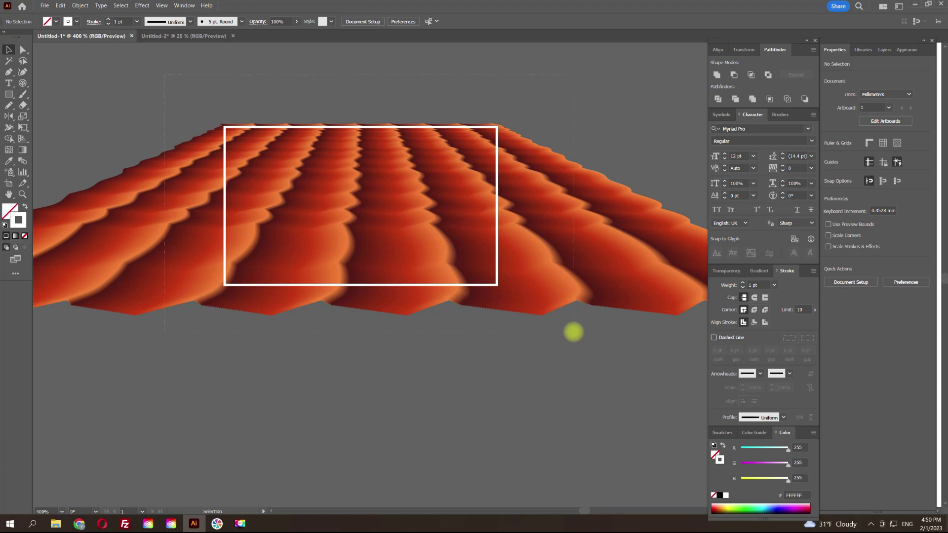
key("ctrl+a")
key("a")
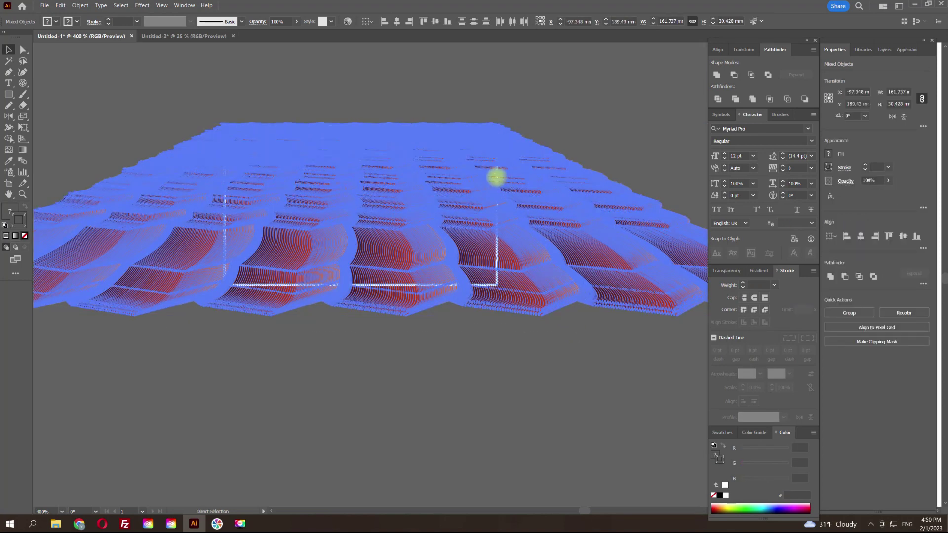
key("ctrl+7")
key("v")
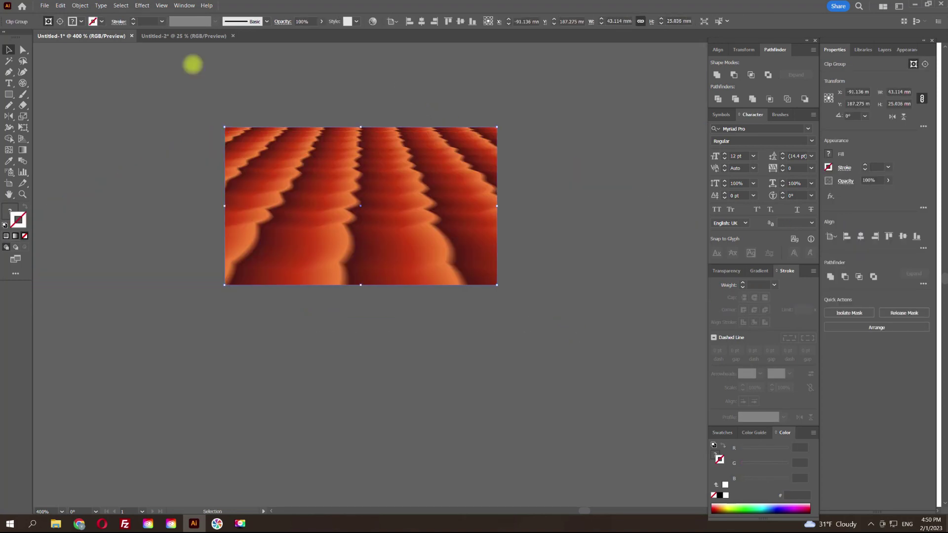
left_click(209, 73)
scroll(345, 148, "up", 2)
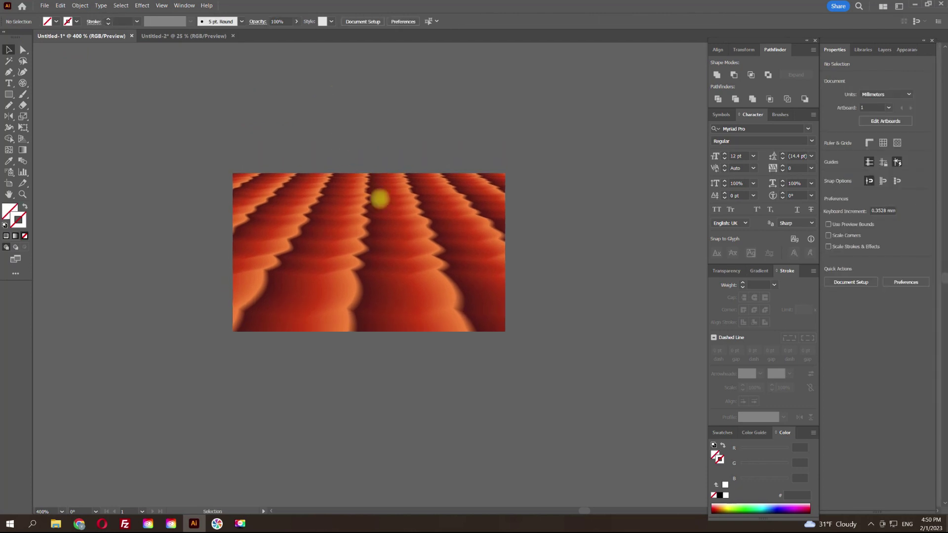
scroll(393, 233, "up", 1, "alt")
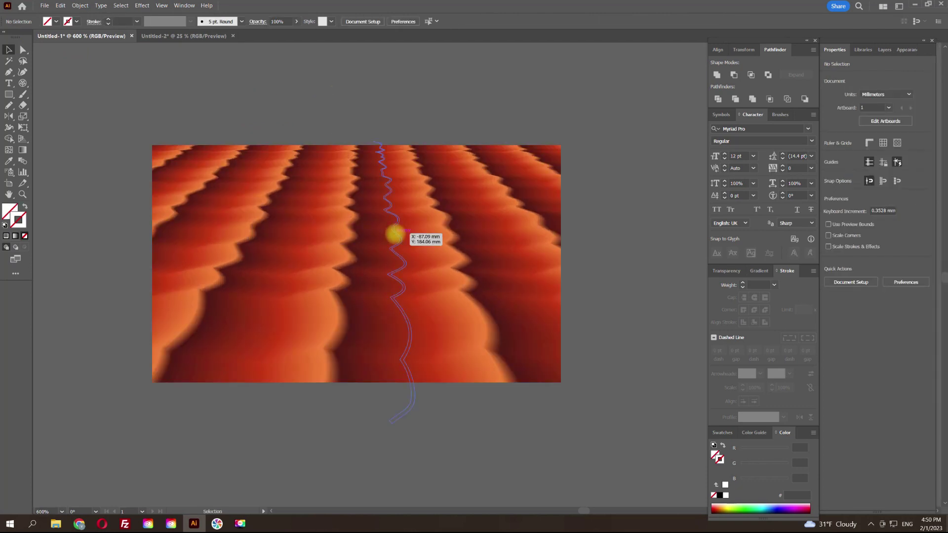
scroll(393, 232, "down", 1)
scroll(393, 232, "down", 1, "alt")
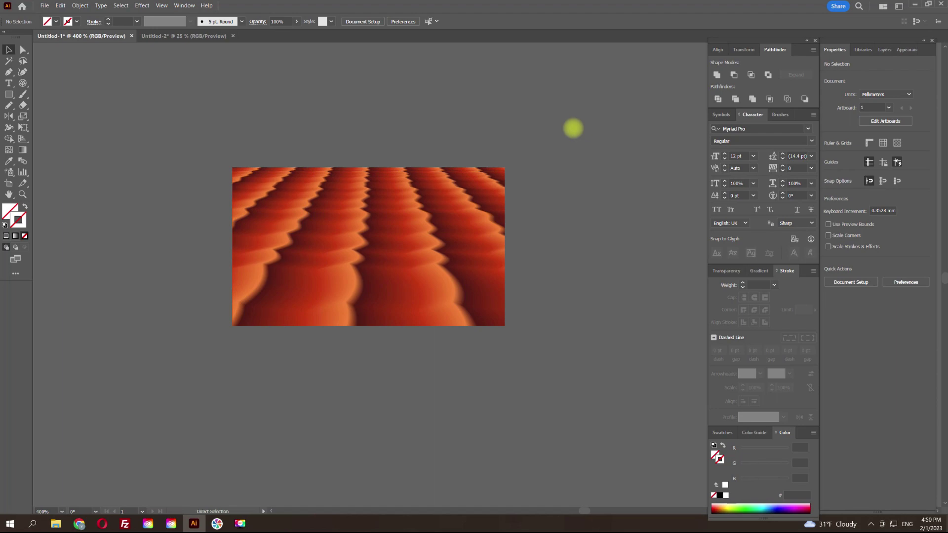
- Release the clipping mask from the tile image (Alt+Ctrl+7)
key("ctrl+a")
key("ctrl+alt+7")
key("ctrl+shift+a")
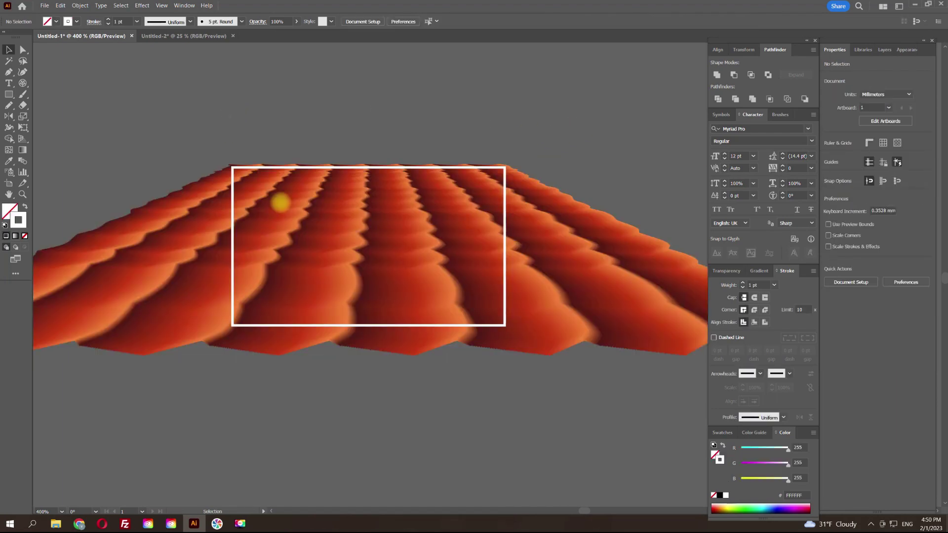
- Try turning the rectangle into a Transparency opacity mask, then undo it
key("ctrl+a")
left_click(725, 270)
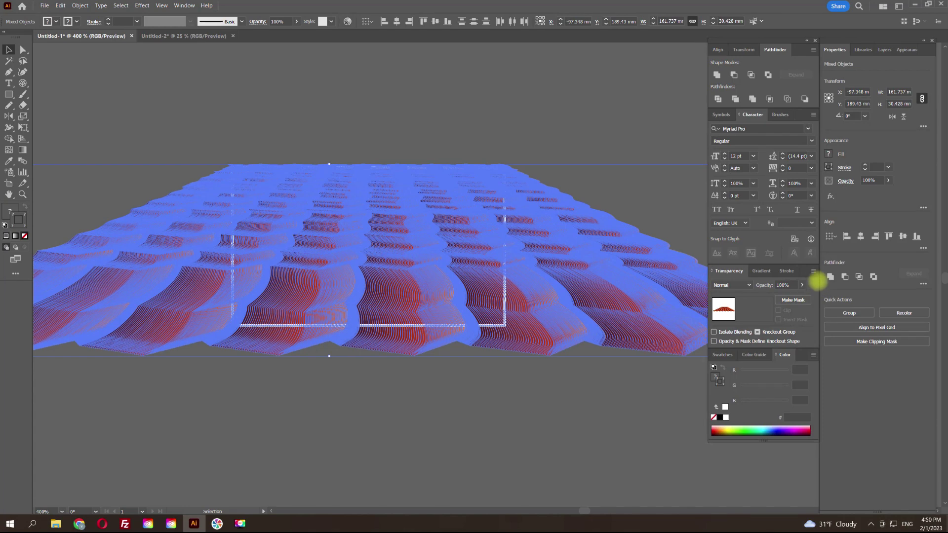
left_click(812, 271)
left_click(855, 294)
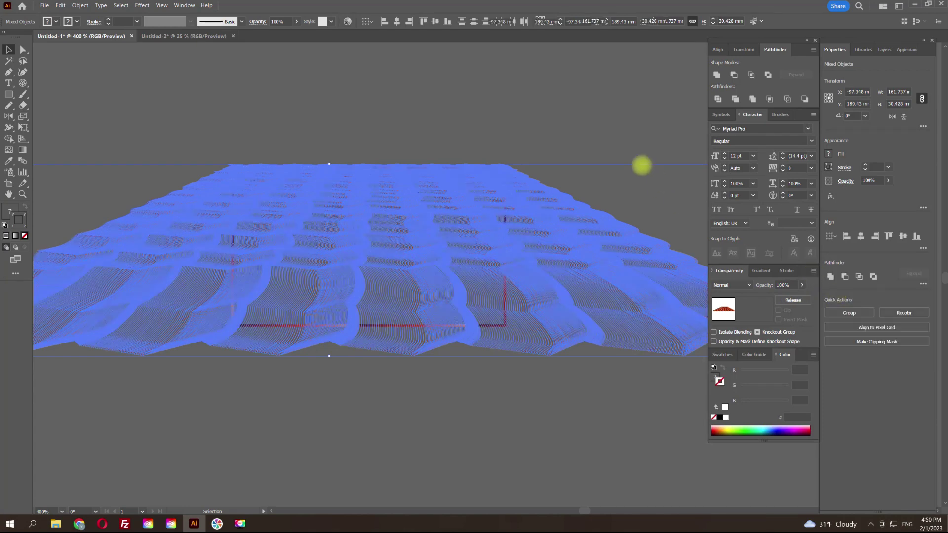
left_click(627, 145)
key("ctrl+equal")
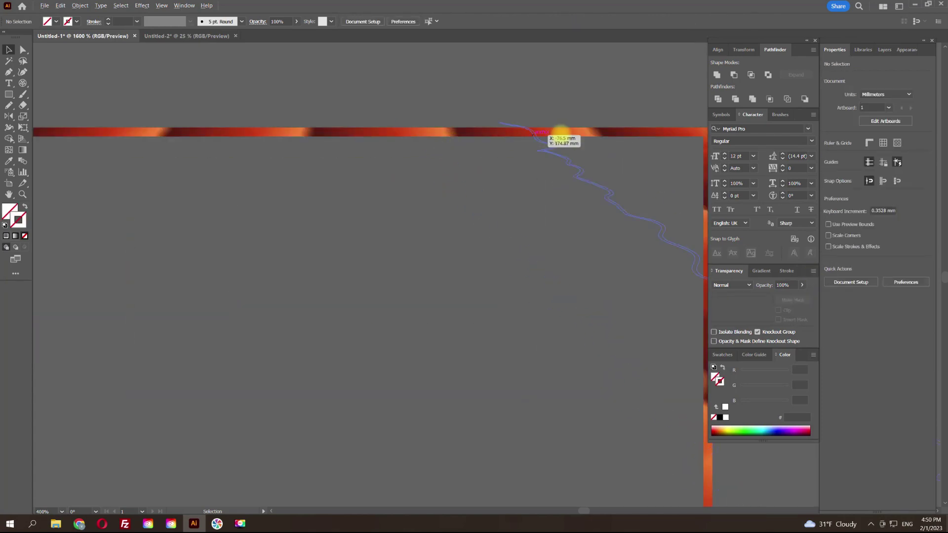
- Select all and reapply Object > Clipping Mask > Make to the tiles
scroll(302, 159, "right", 5)
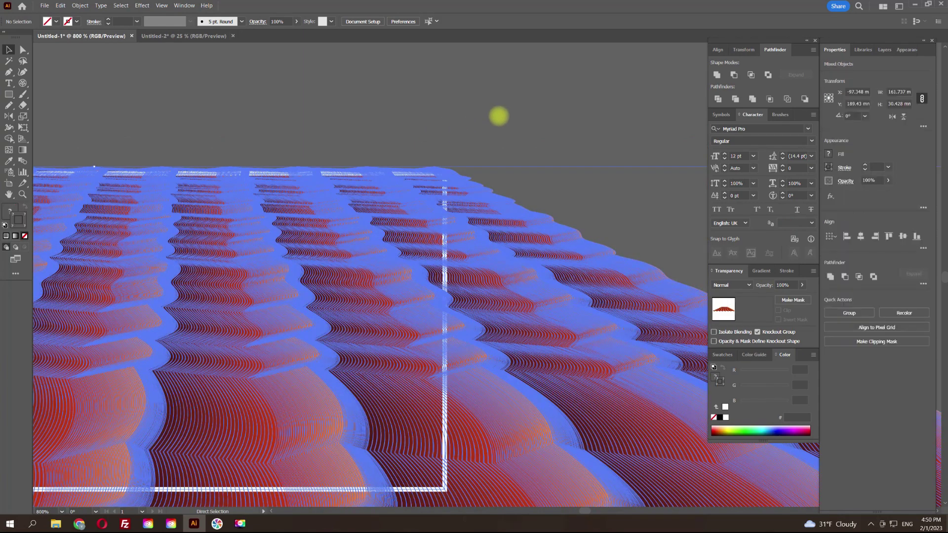
scroll(513, 144, "down", 1)
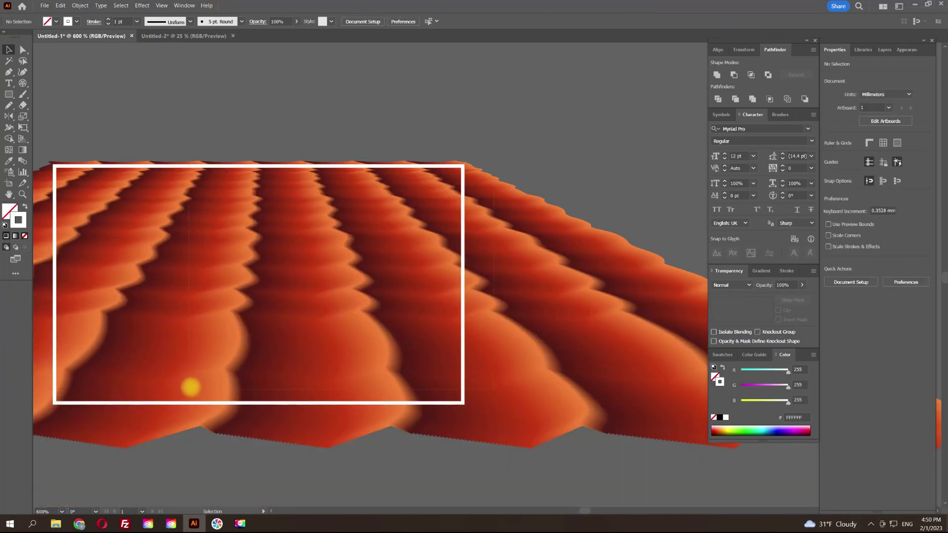
key("ctrl+a")
left_click(80, 5)
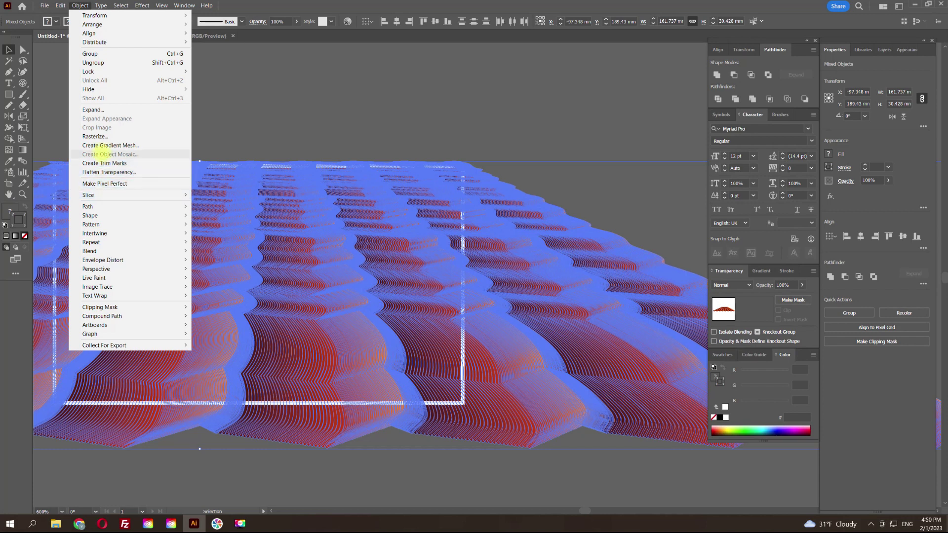
mouse_move(100, 306)
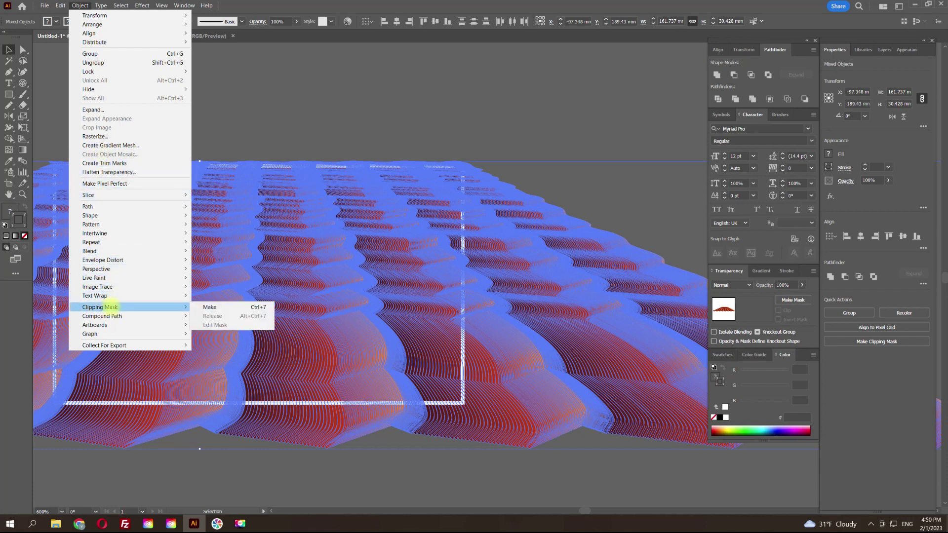
left_click(207, 307)
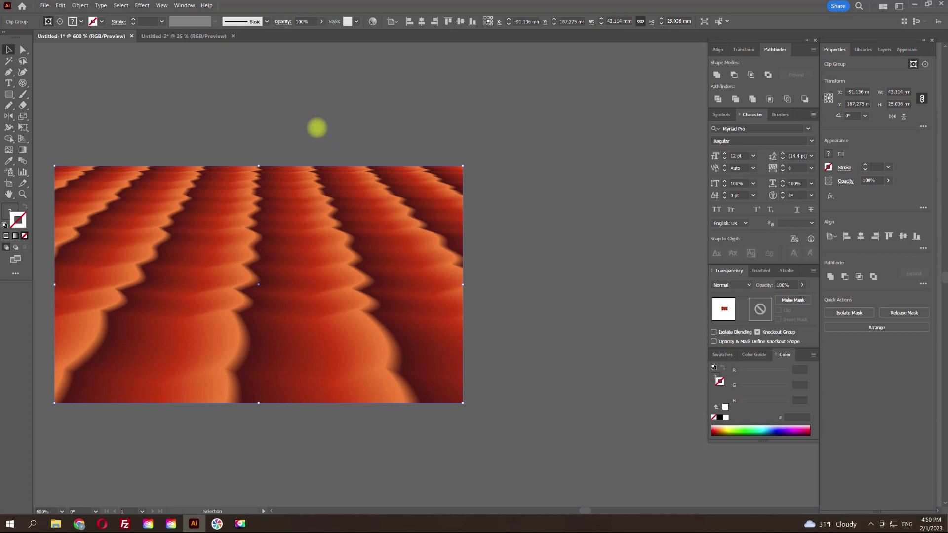
left_click(317, 128)
left_click_drag(317, 128, 405, 97)
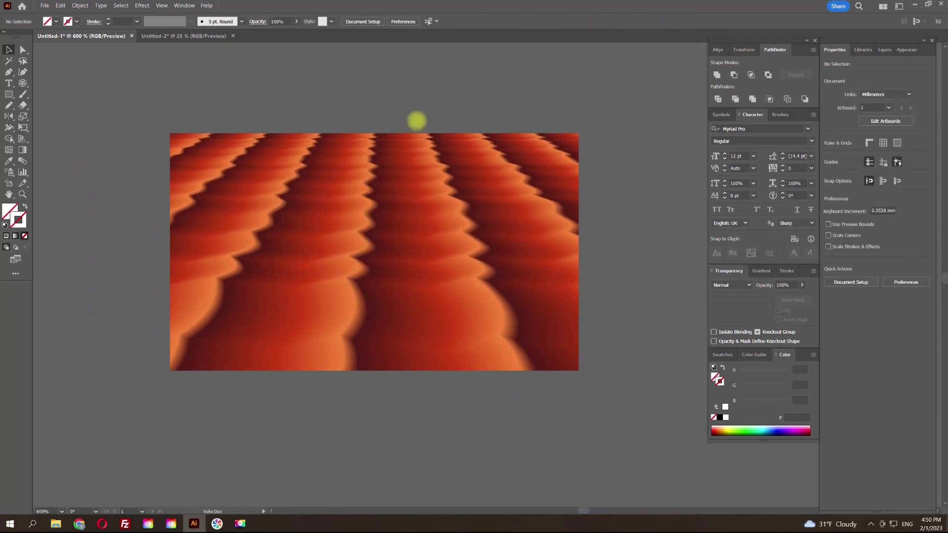
scroll(416, 120, "up", 1)
scroll(467, 281, "up", 5)
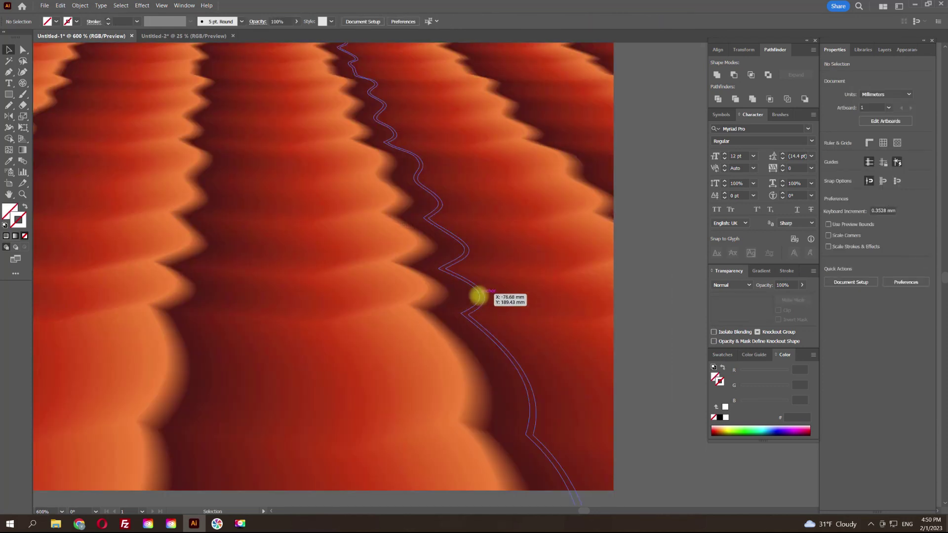
scroll(477, 296, "down", 5)
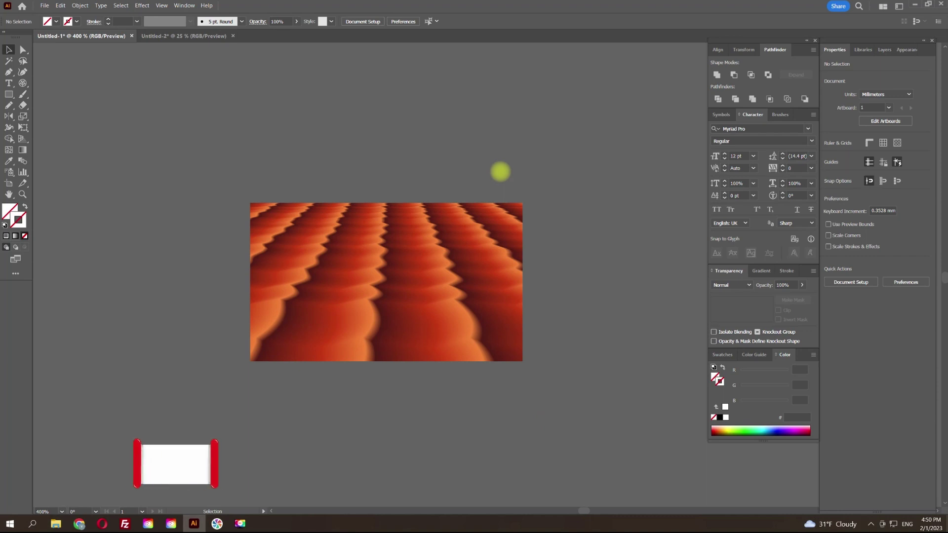
left_click_drag(540, 165, 504, 181)
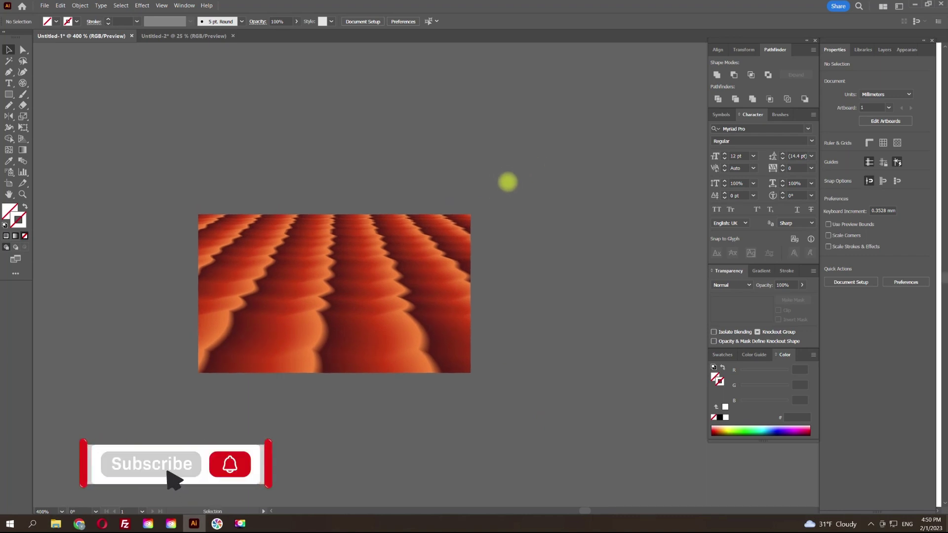
scroll(508, 182, "down", 1)
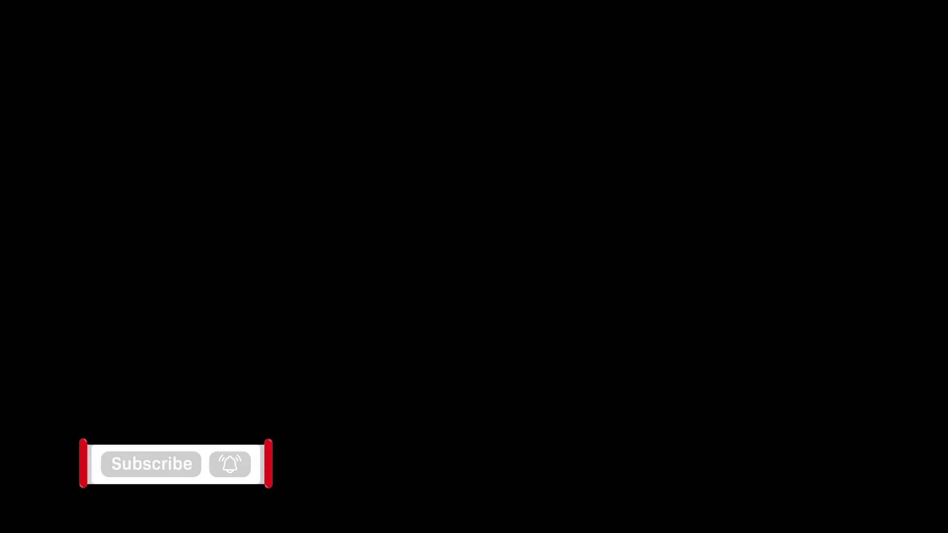